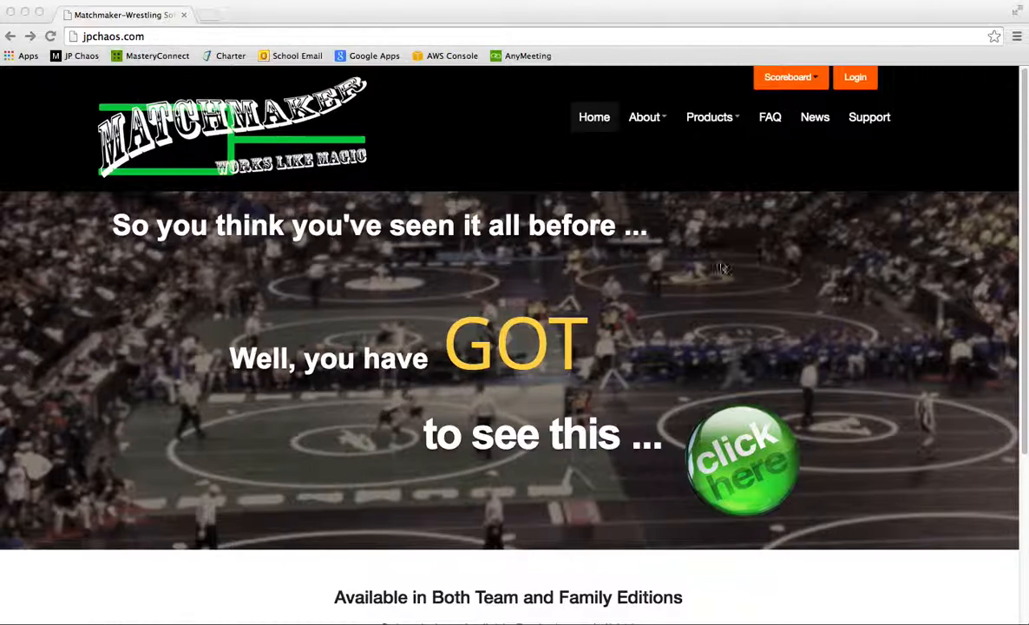
Focus the browser and go to the jpchaos.com account login page
left_click(885, 181)
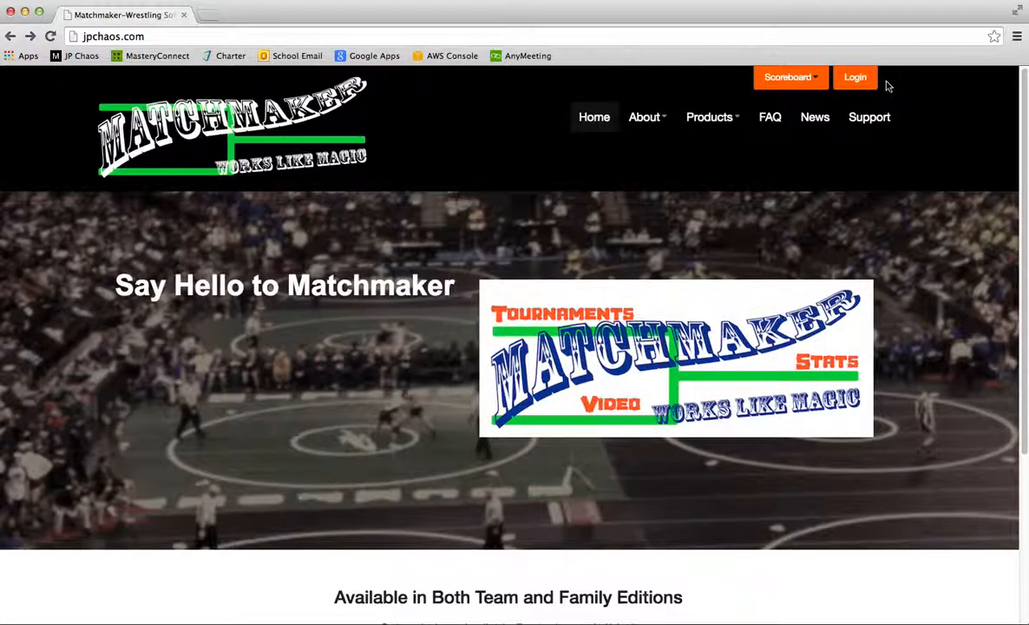
left_click(856, 79)
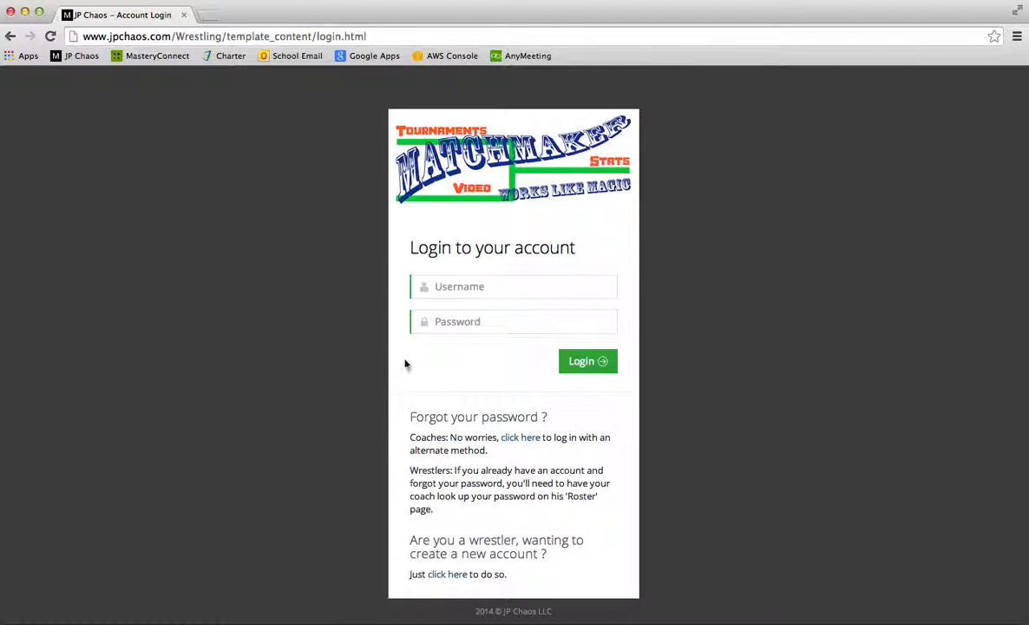
Log in to the coach account with its username and password
left_click(458, 286)
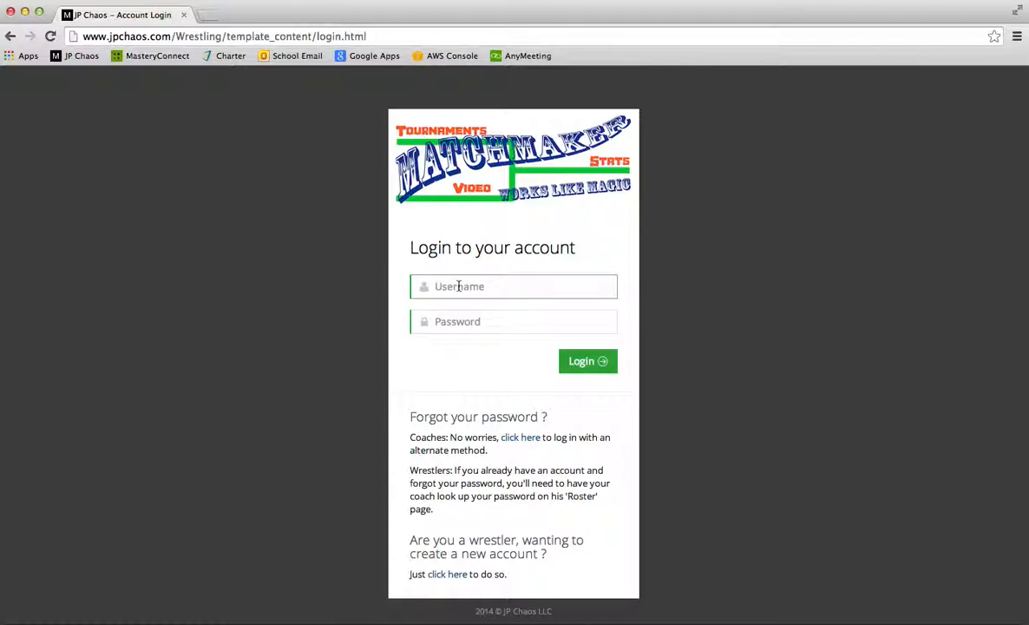
type("HSSampMn")
key("Tab")
type("p")
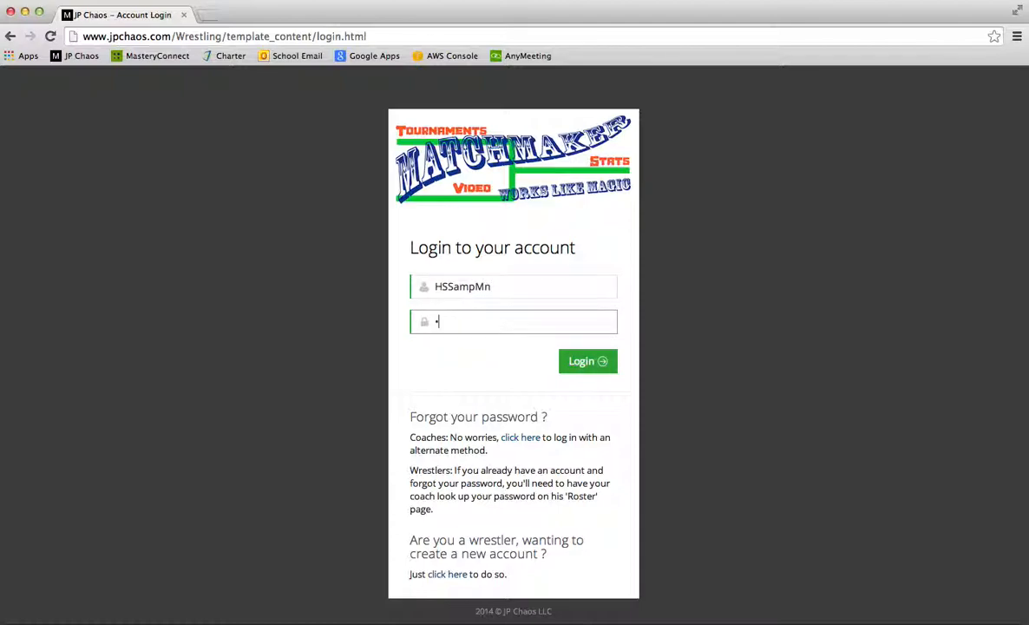
left_click(585, 361)
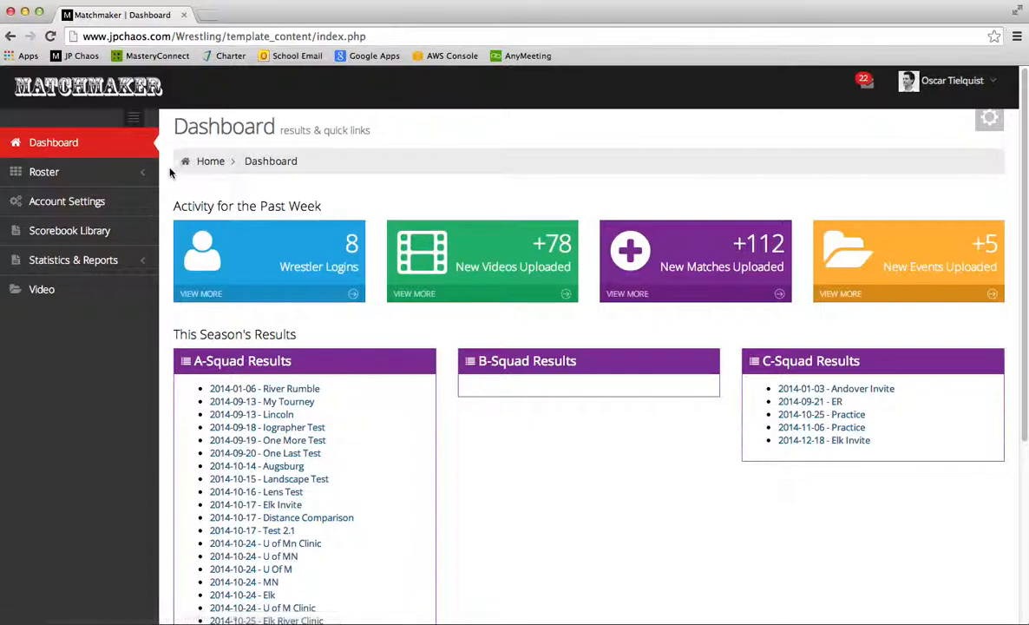
Open Roster > Current Wrestlers from the dashboard sidebar
left_click(45, 172)
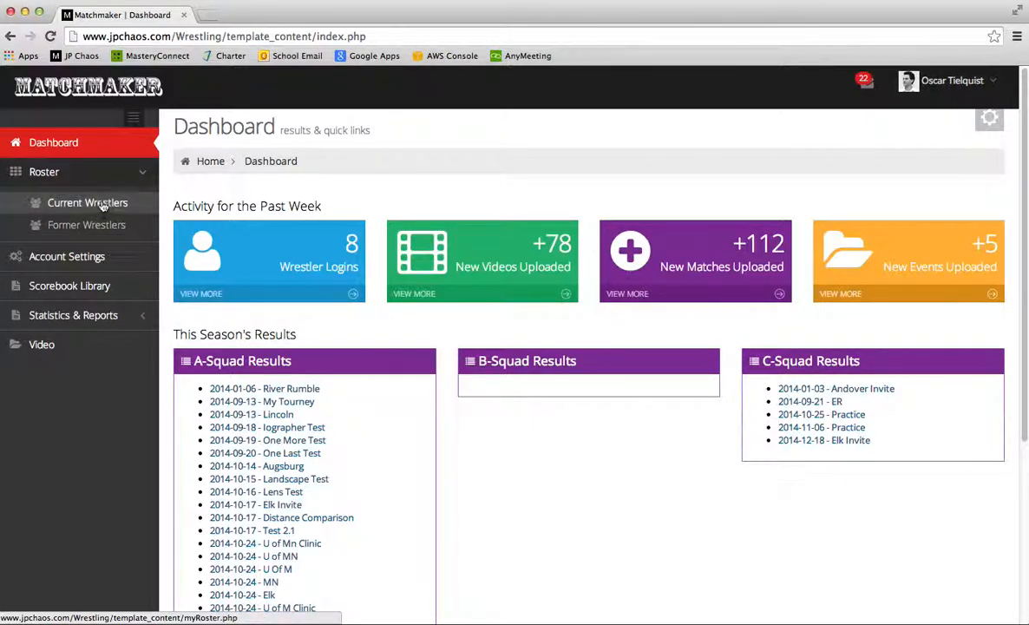
left_click(69, 201)
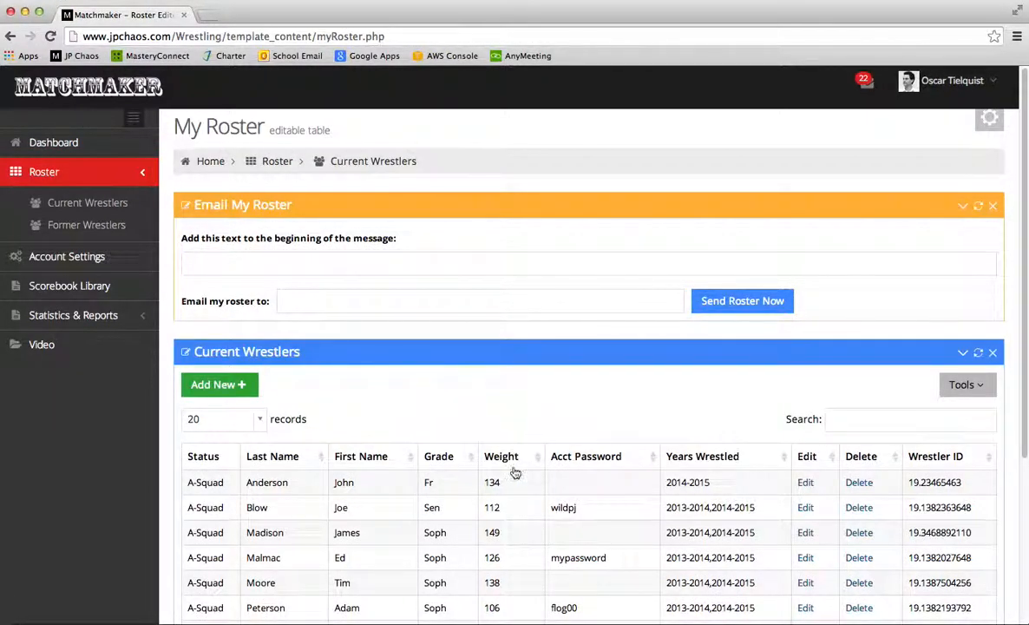
scroll(513, 473, "down", 3)
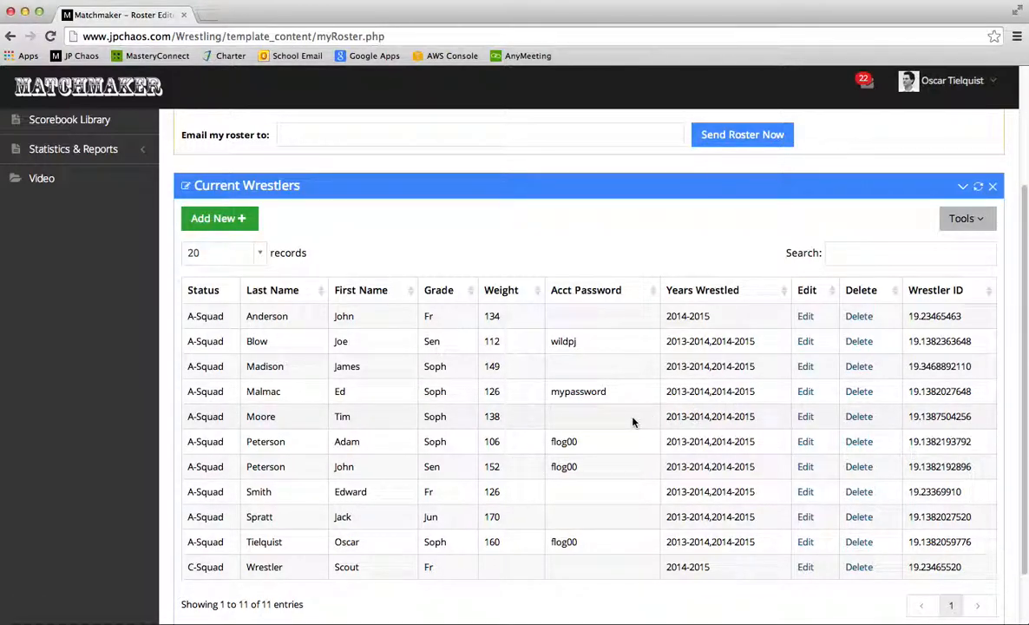
double_click(342, 340)
left_click(807, 343)
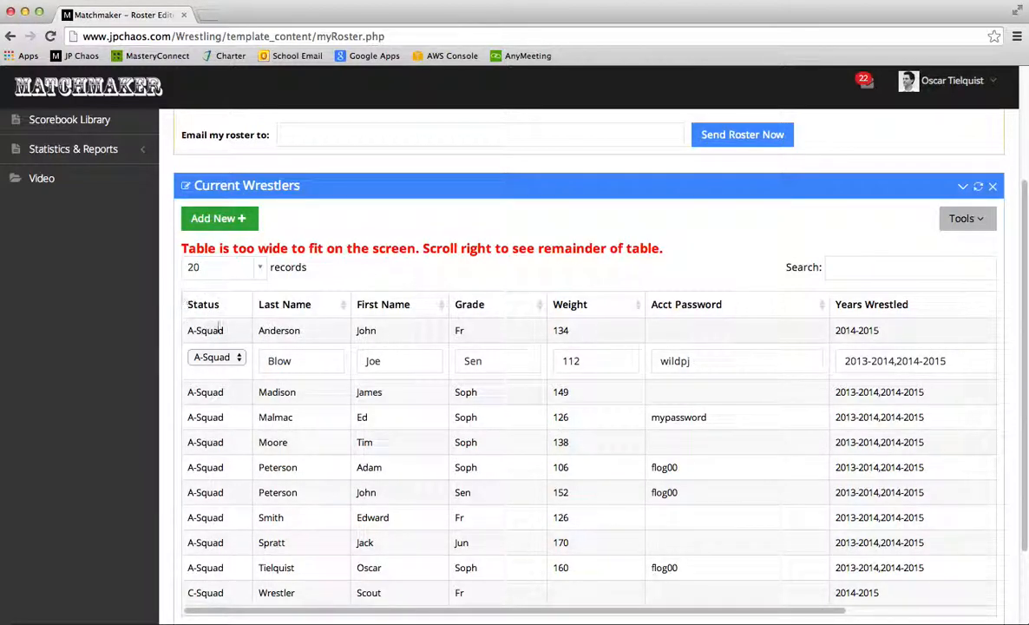
left_click(220, 359)
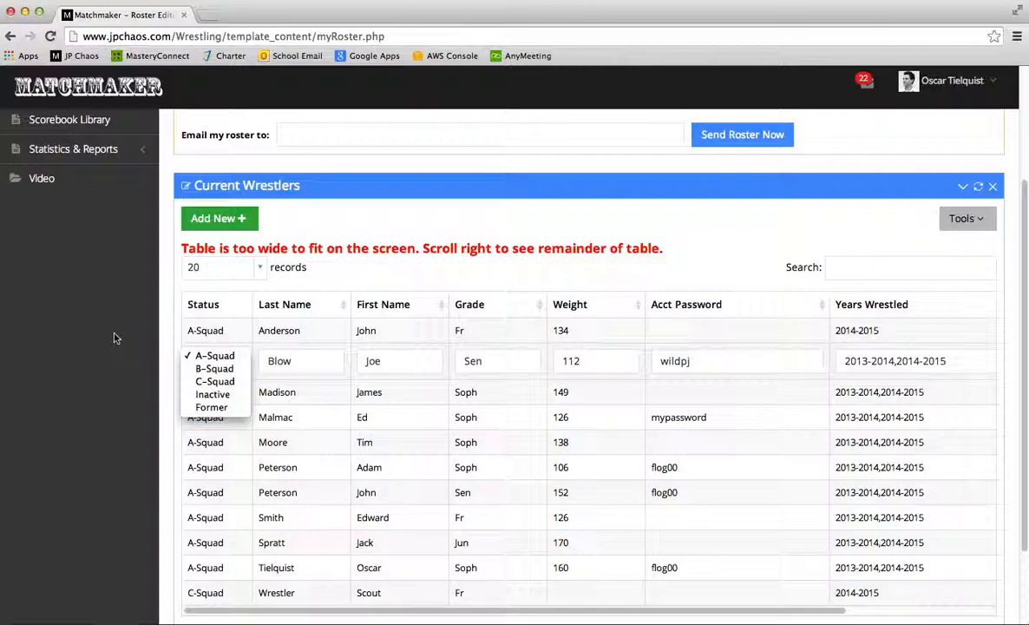
left_click(132, 353)
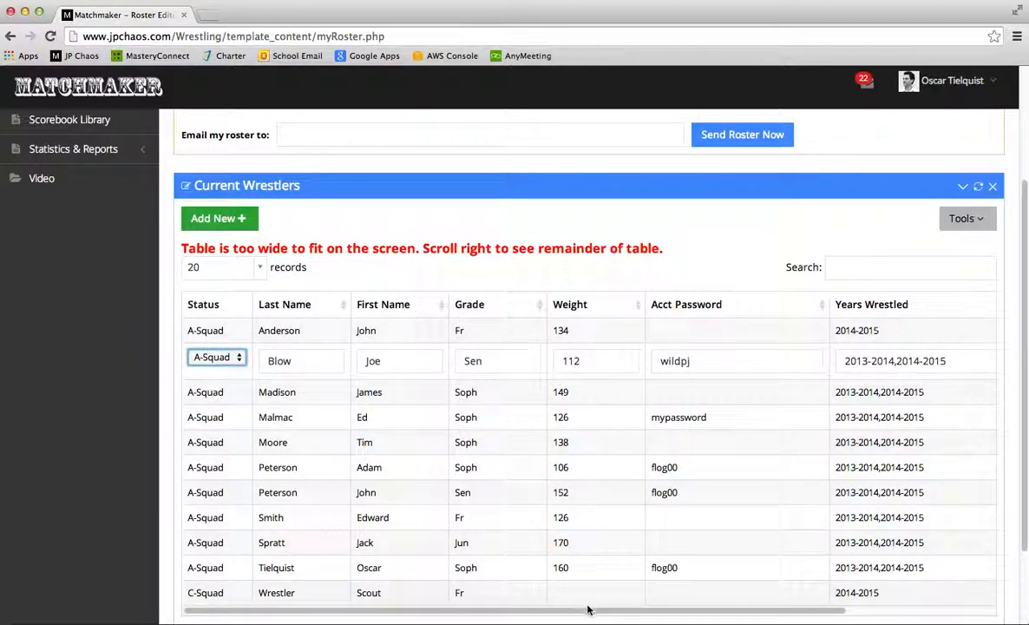
left_click_drag(590, 614, 770, 621)
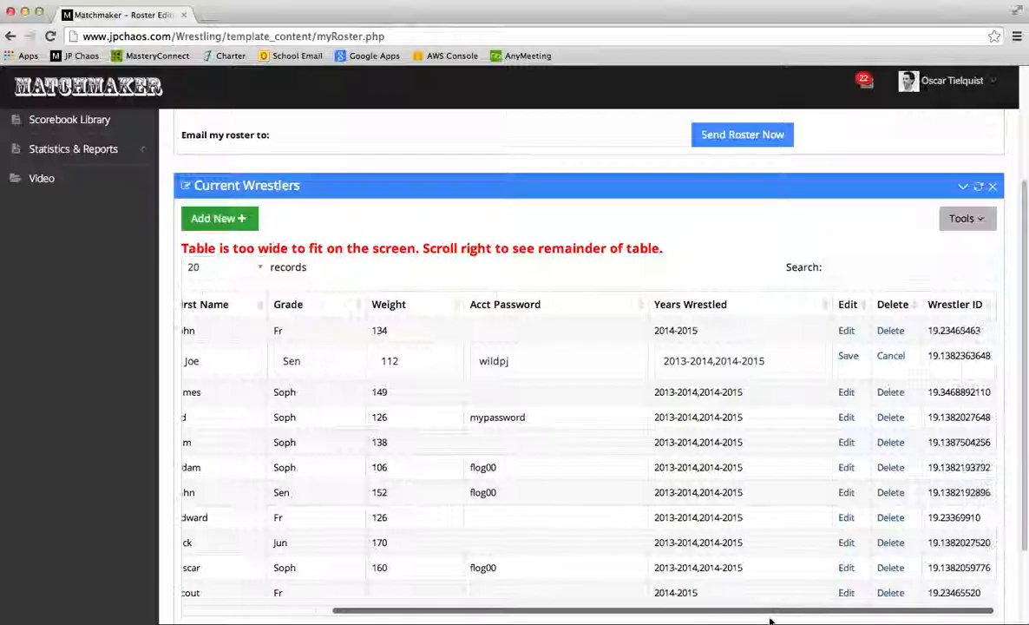
left_click(898, 358)
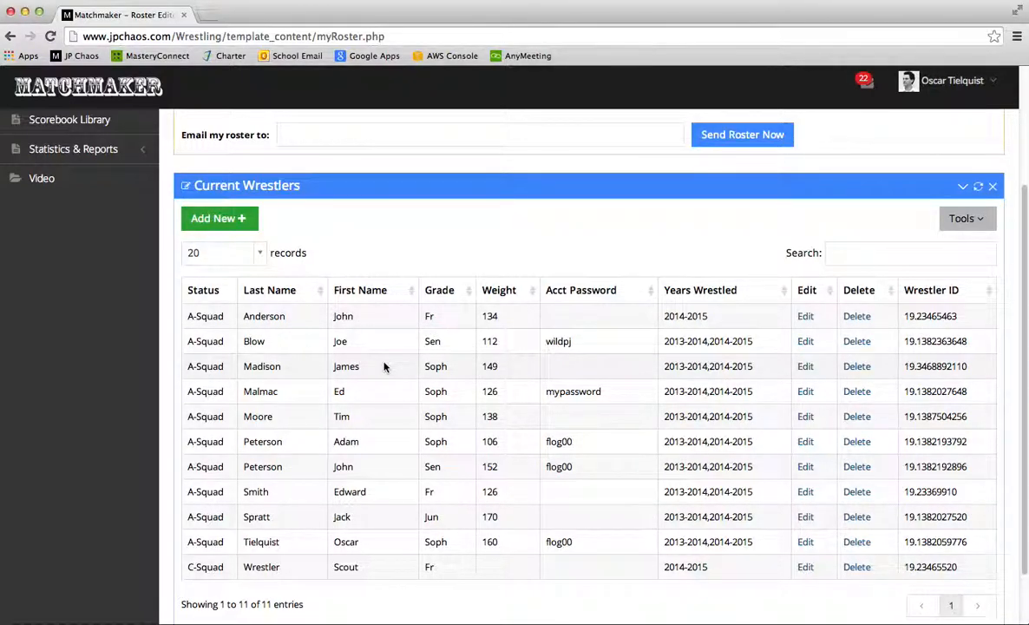
scroll(385, 366, "up", 5)
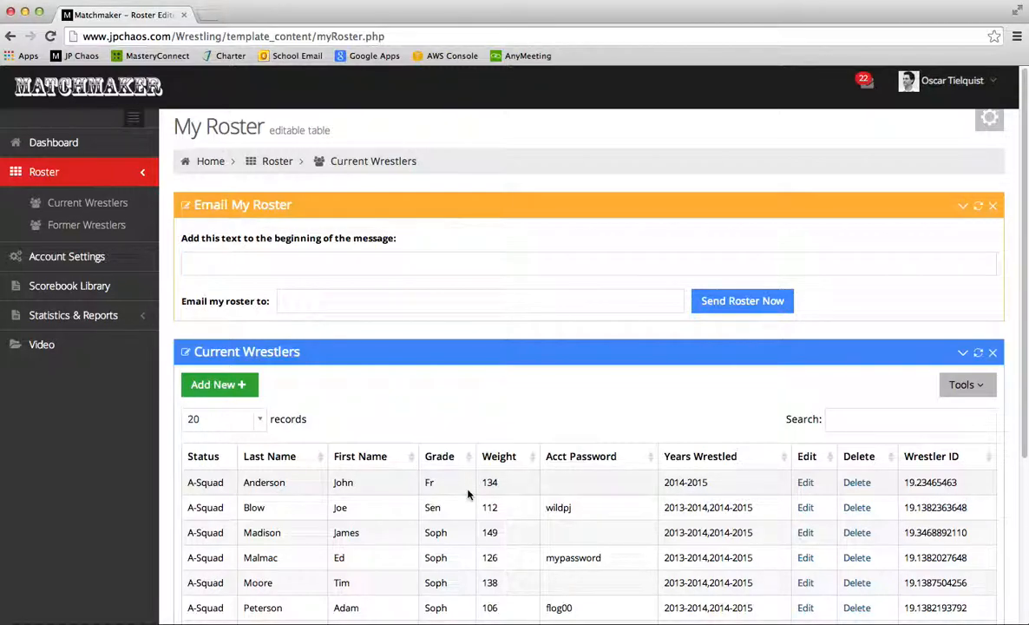
scroll(468, 482, "down", 3)
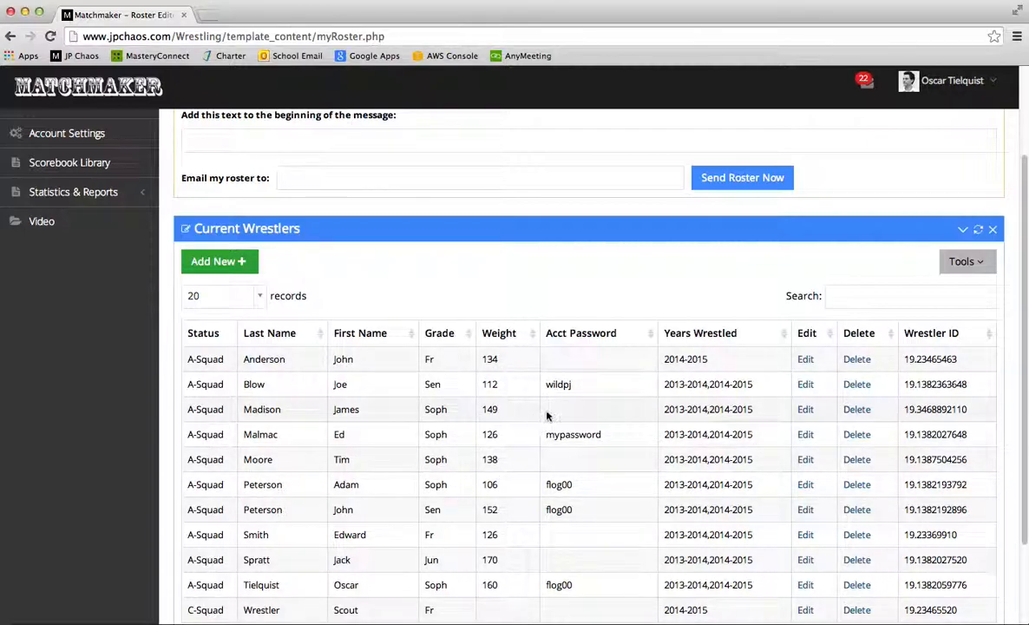
scroll(550, 408, "up", 3)
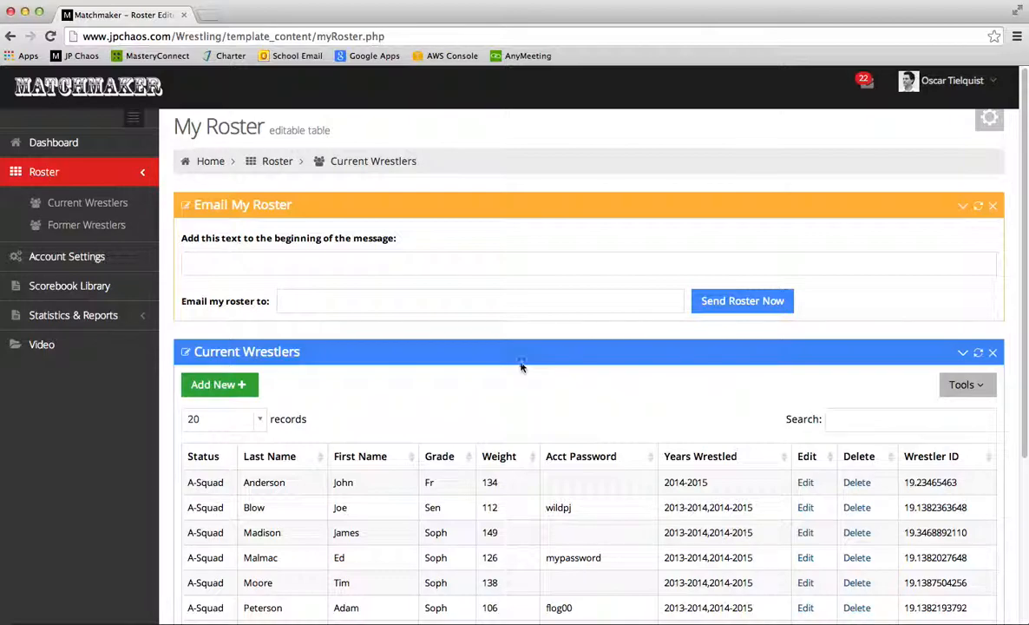
left_click(336, 302)
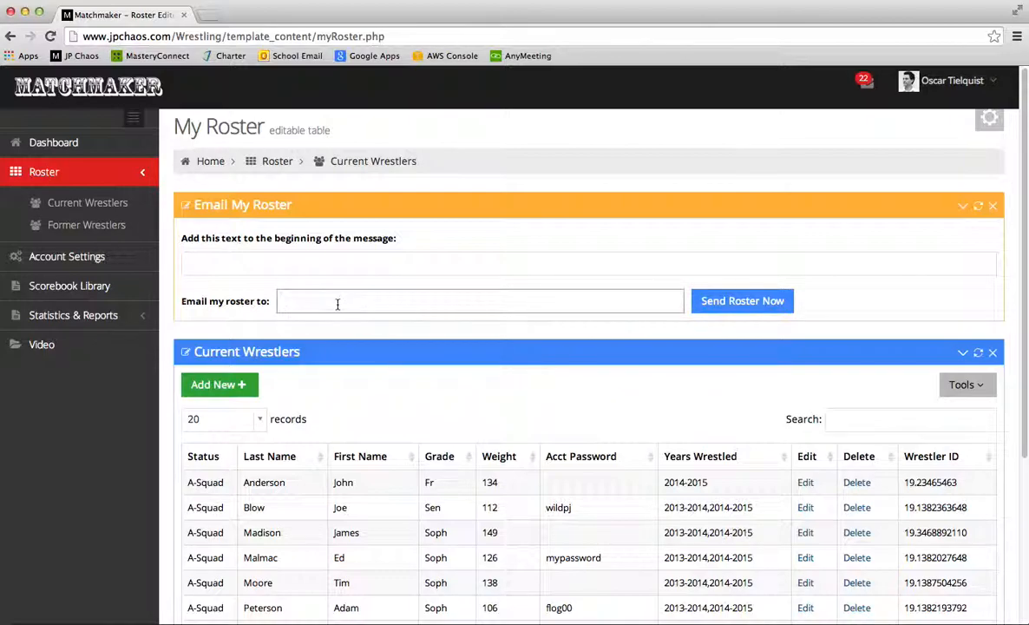
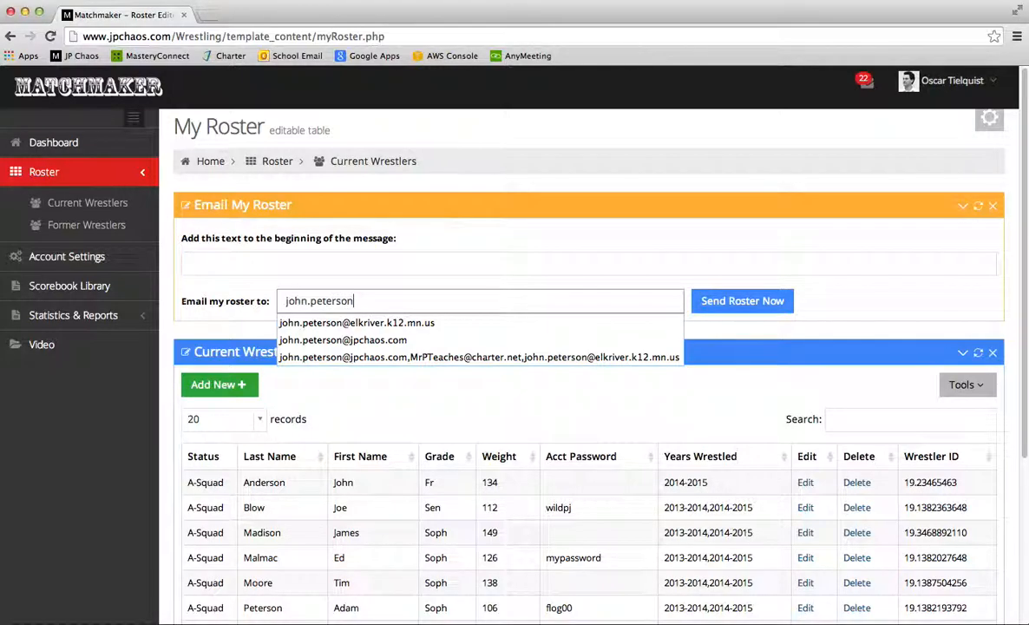
key("Down")
key("Down")
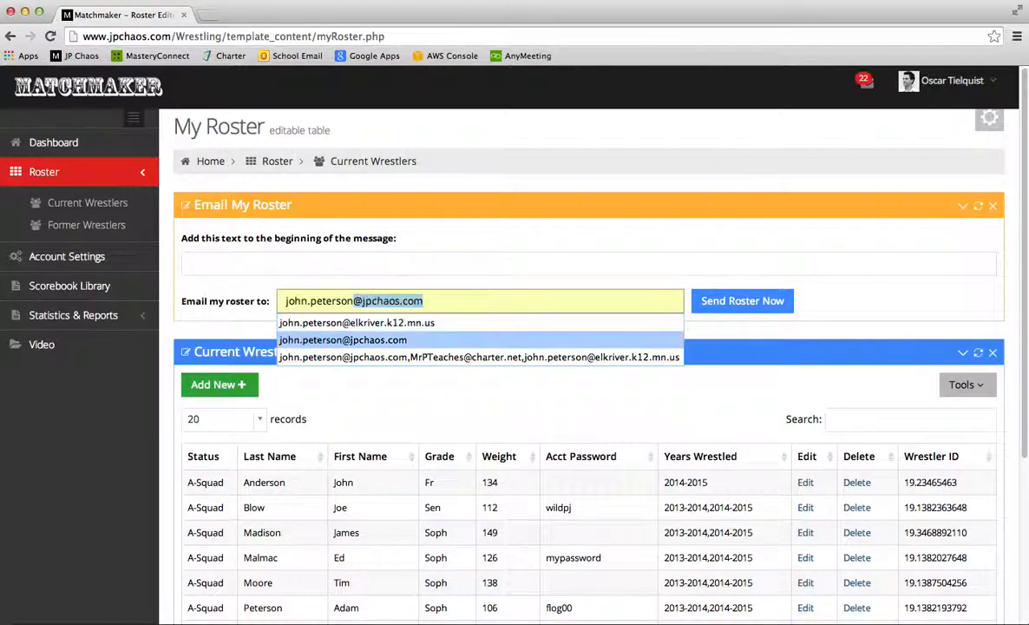
key("Return")
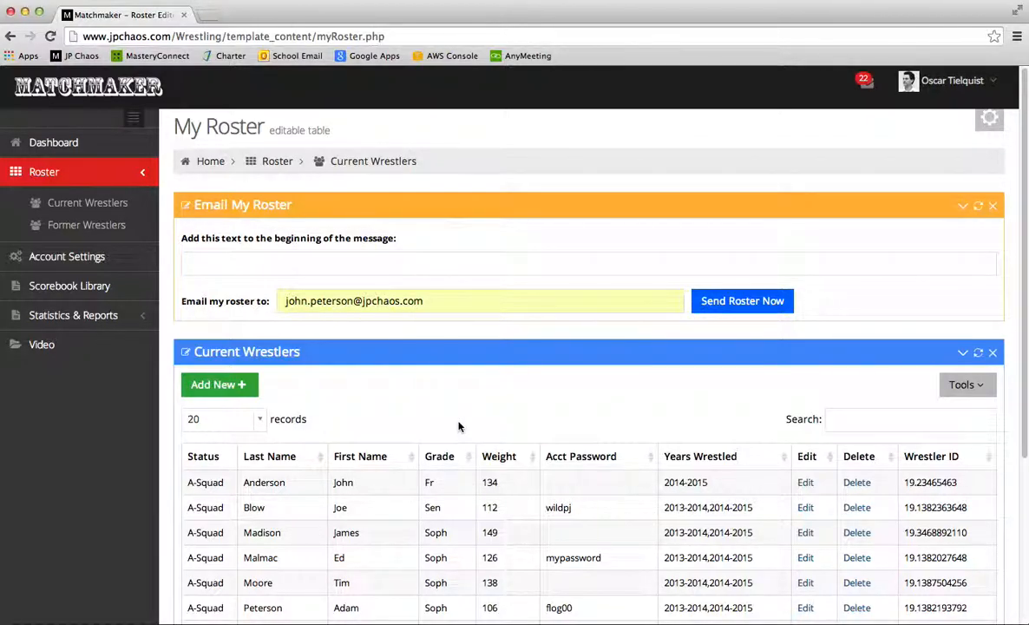
left_click_drag(429, 299, 264, 298)
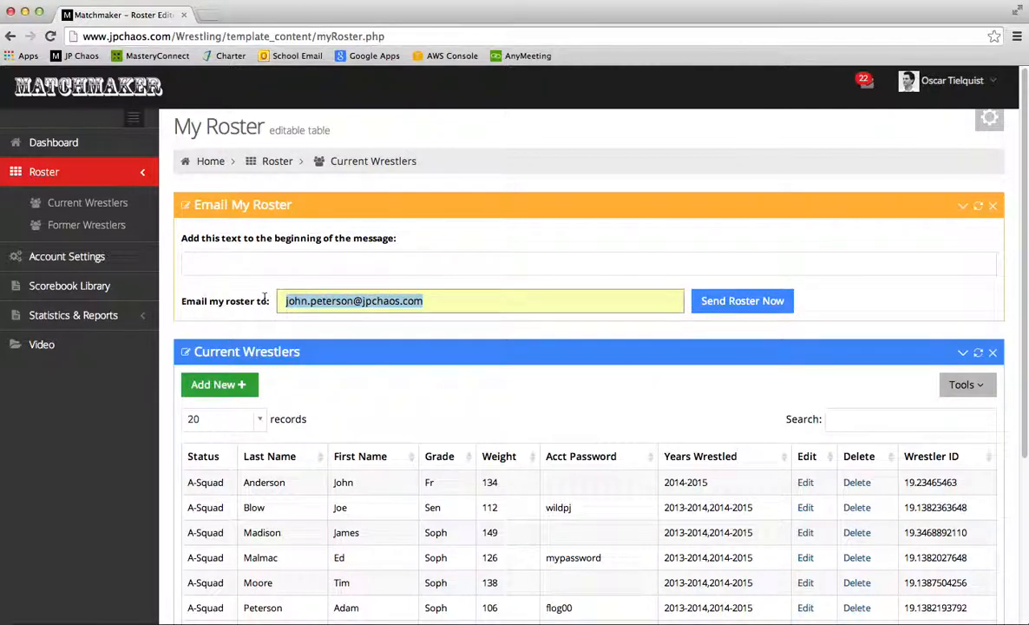
key("BackSpace")
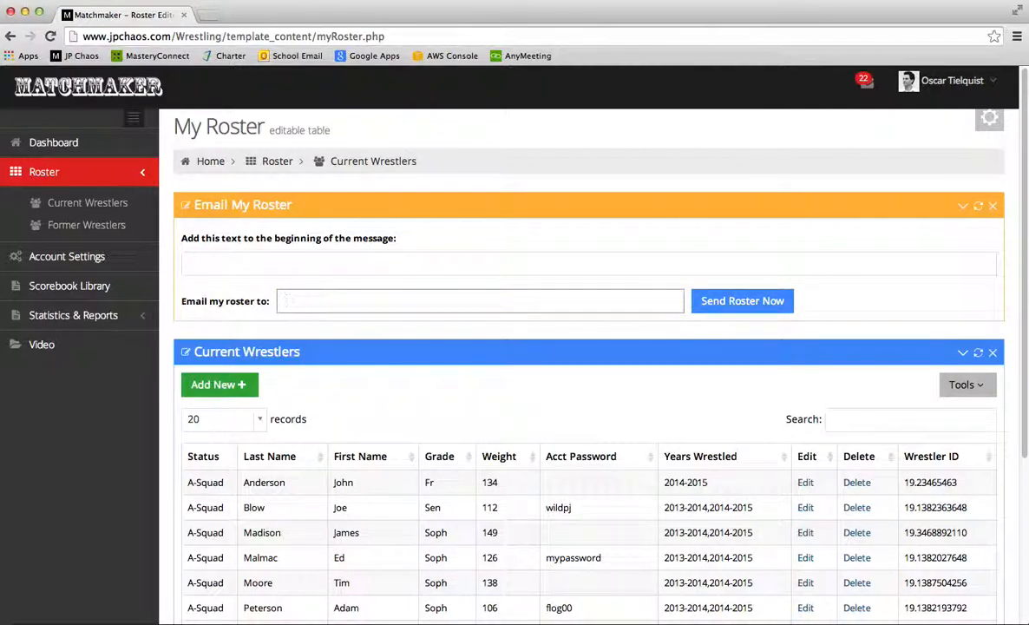
scroll(443, 326, "down", 3)
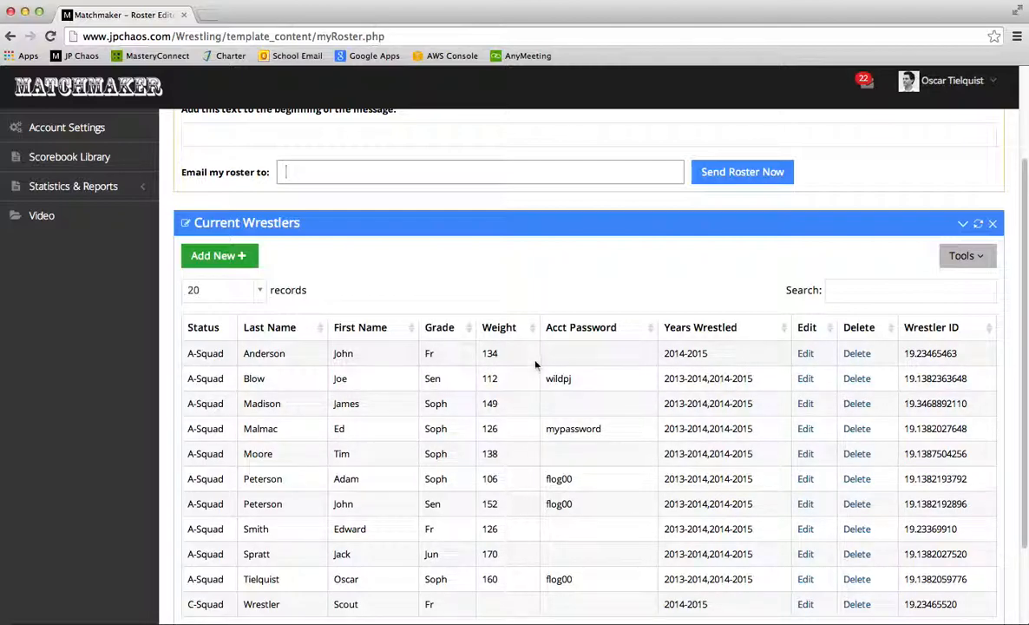
scroll(557, 360, "up", 3)
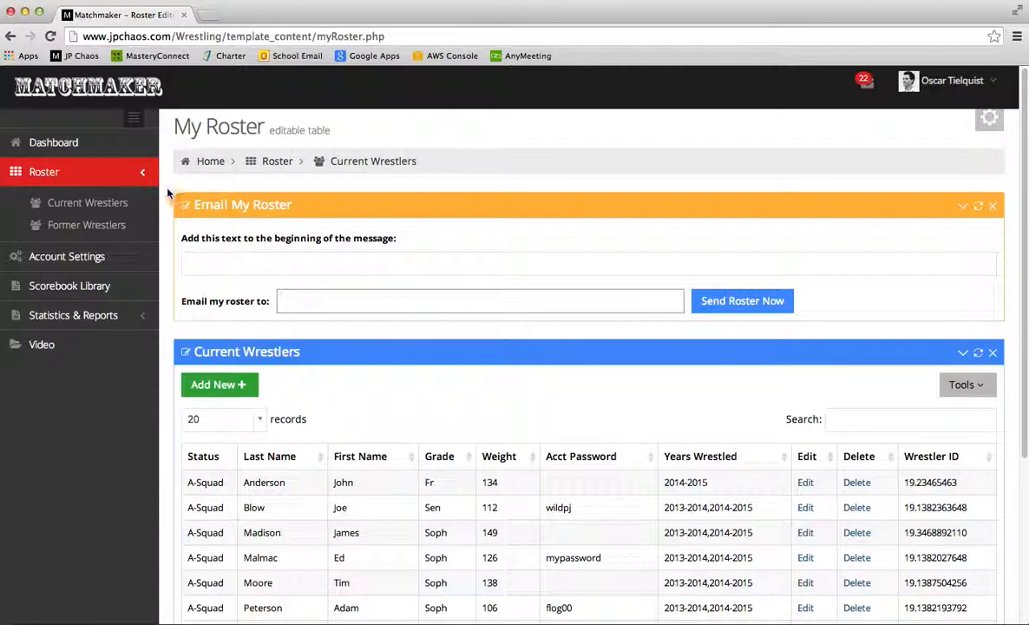
Review the comma-separated Media Contact Emails setting in Account Settings, then open Scorebook Library
left_click(87, 256)
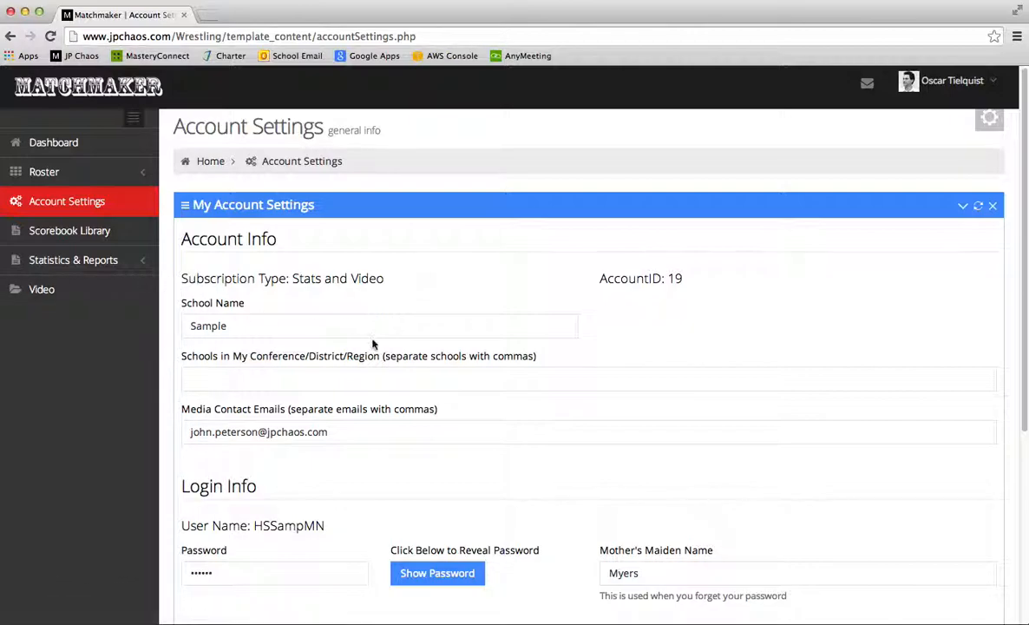
scroll(369, 343, "down", 5)
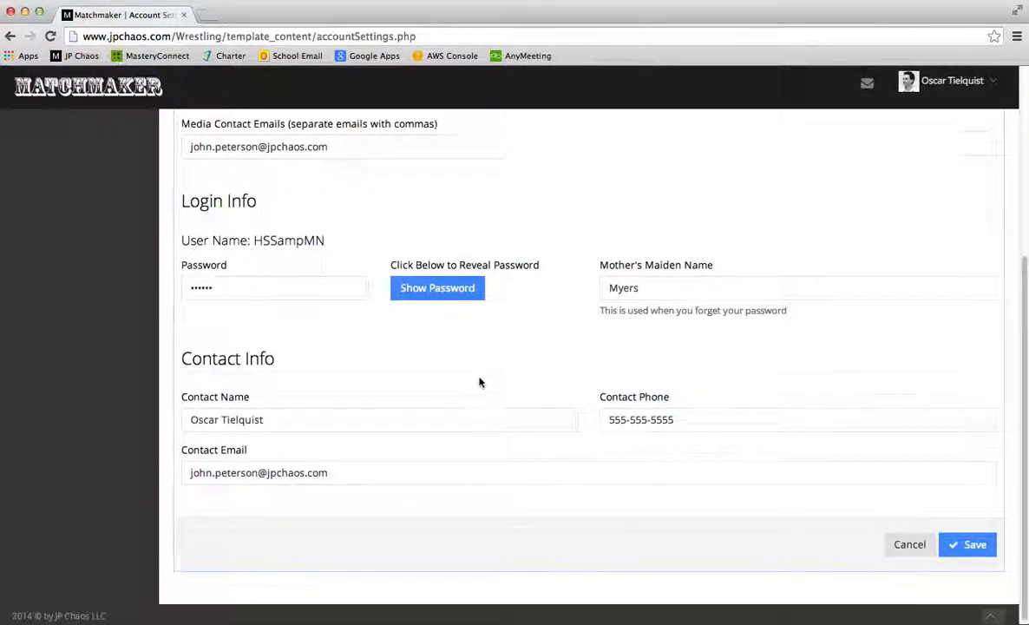
scroll(480, 380, "up", 5)
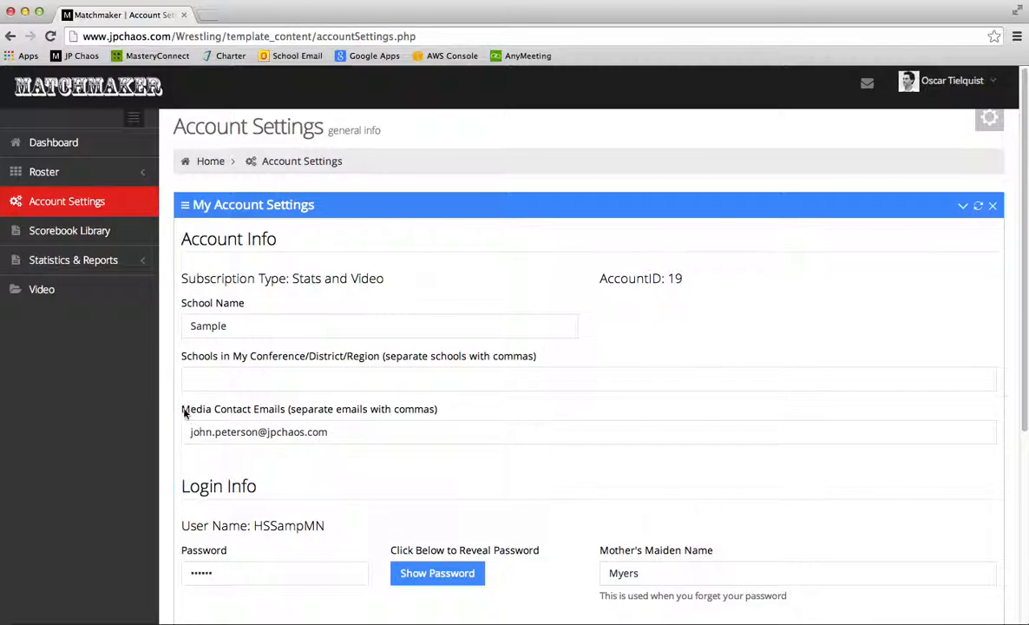
left_click_drag(182, 409, 464, 417)
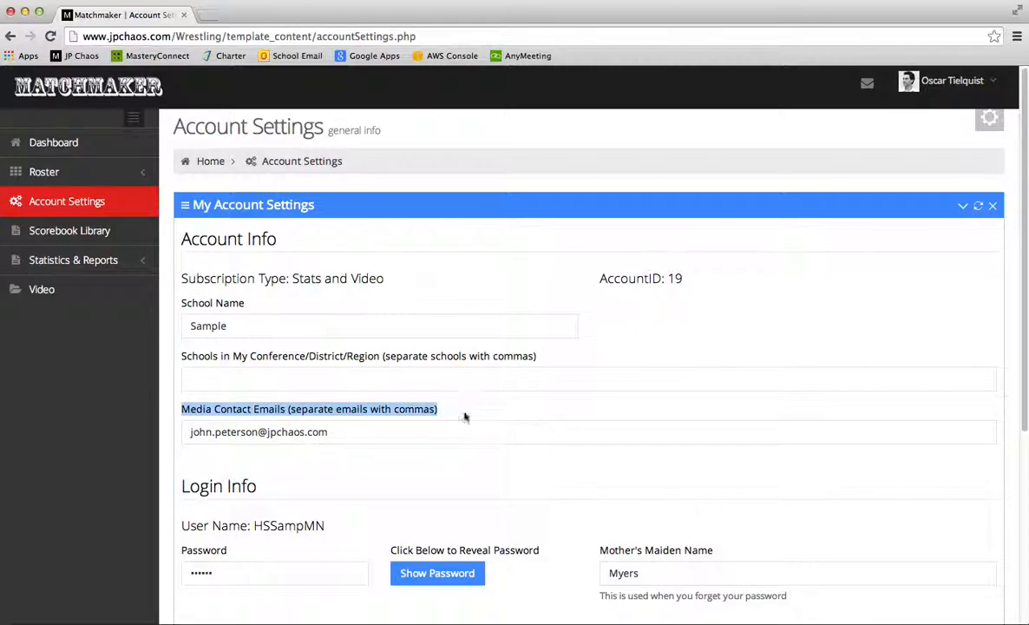
left_click(329, 431)
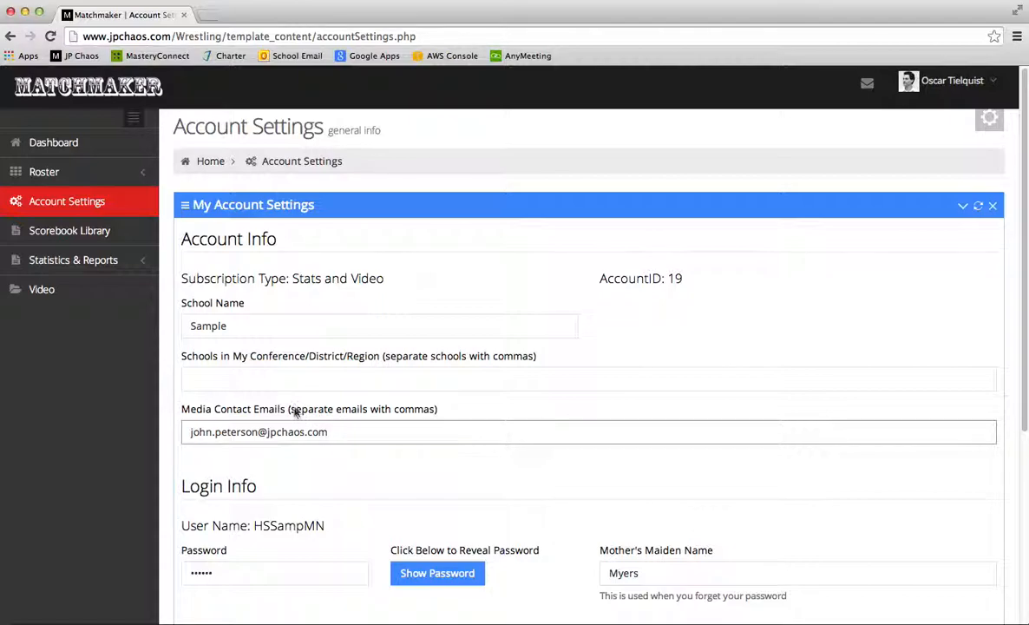
left_click_drag(291, 413, 437, 415)
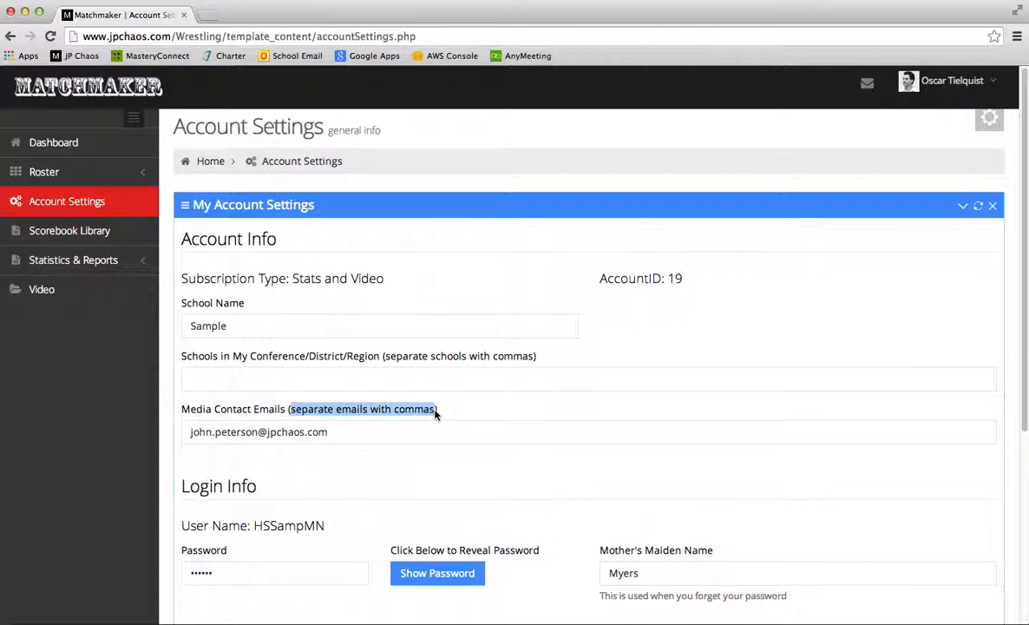
left_click(382, 436)
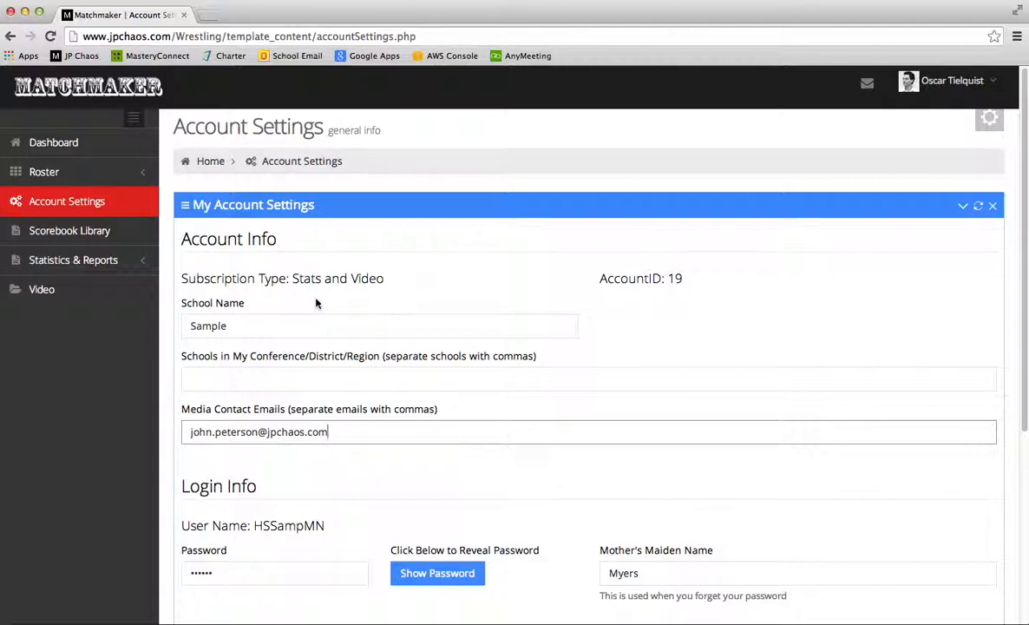
left_click(97, 230)
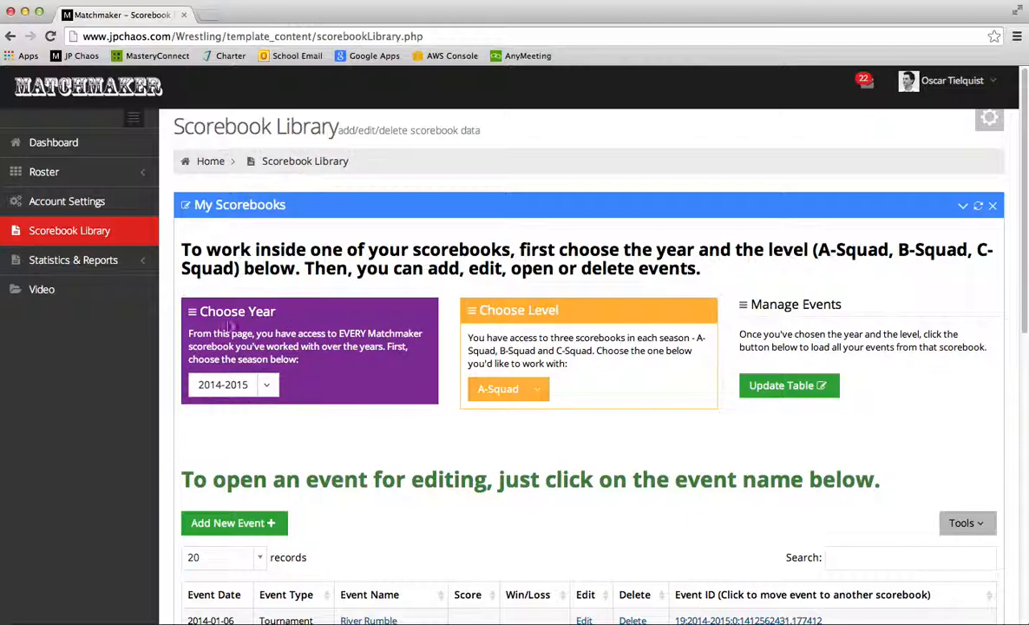
left_click(265, 384)
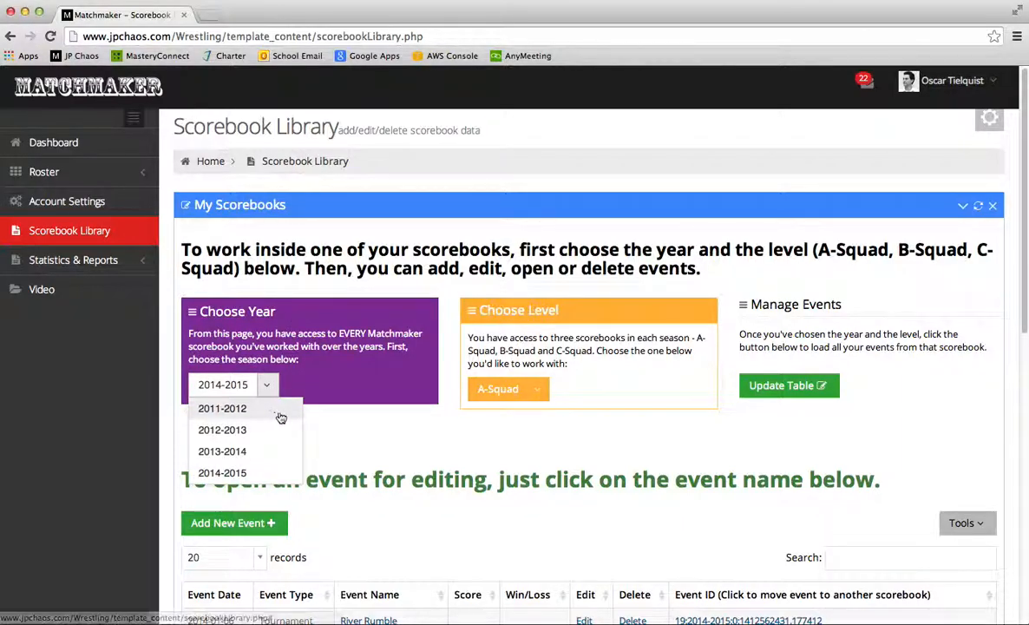
left_click(328, 418)
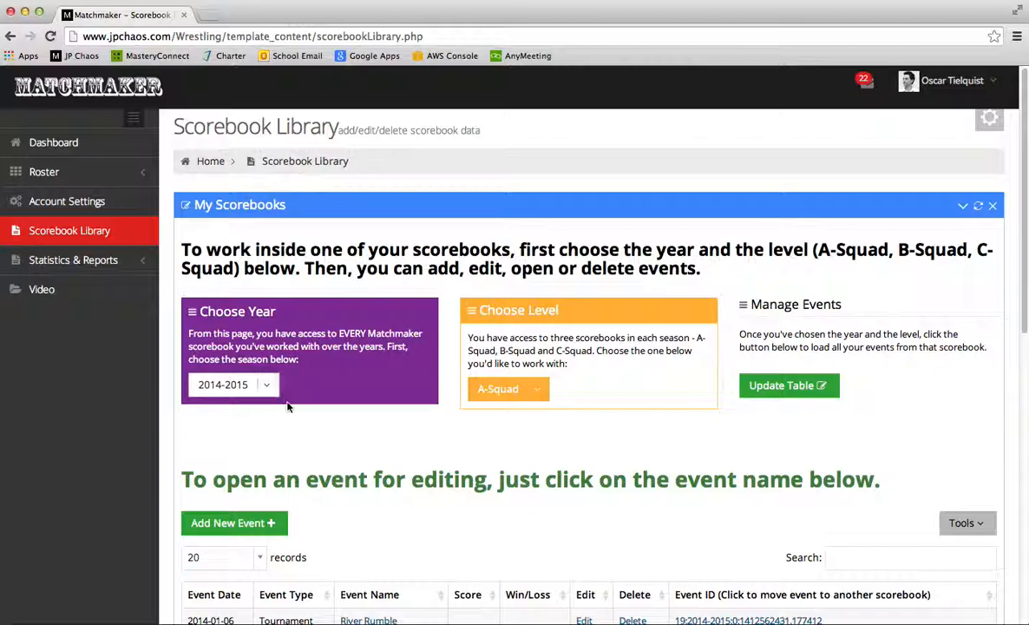
left_click(538, 390)
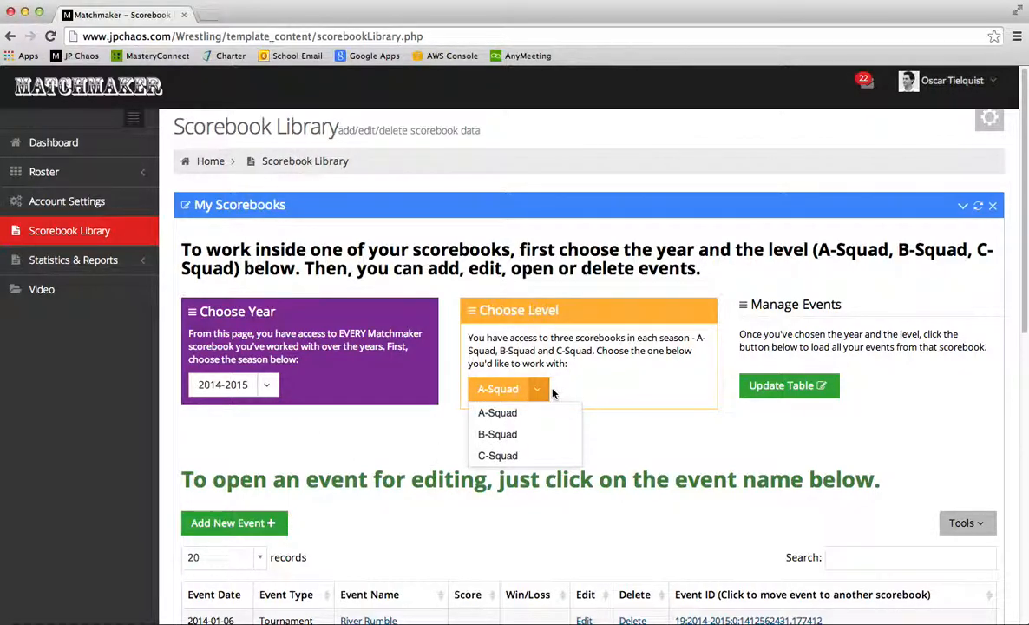
left_click(610, 398)
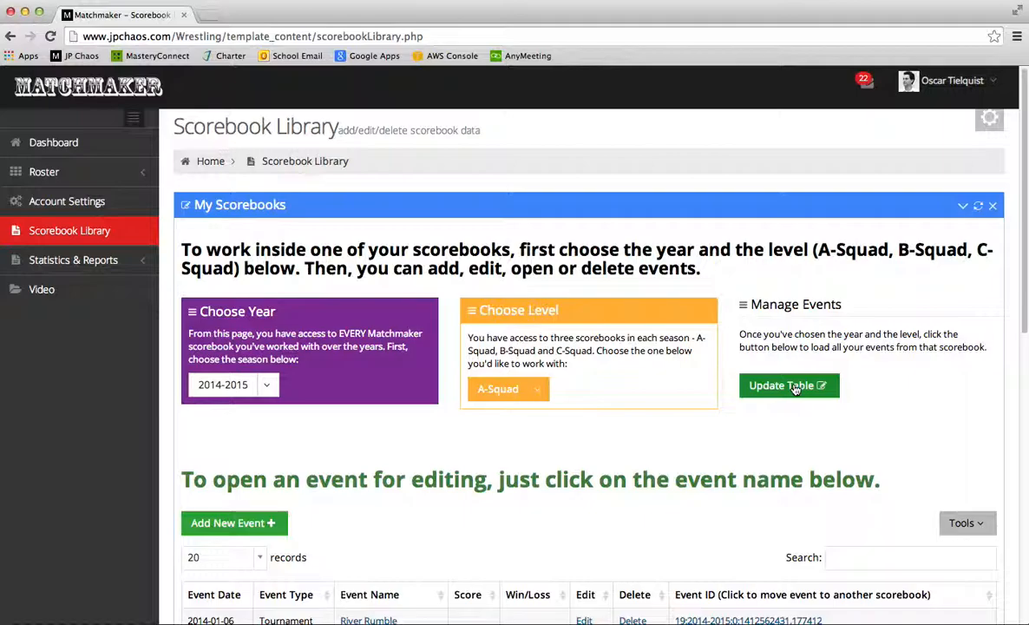
scroll(657, 379, "down", 3)
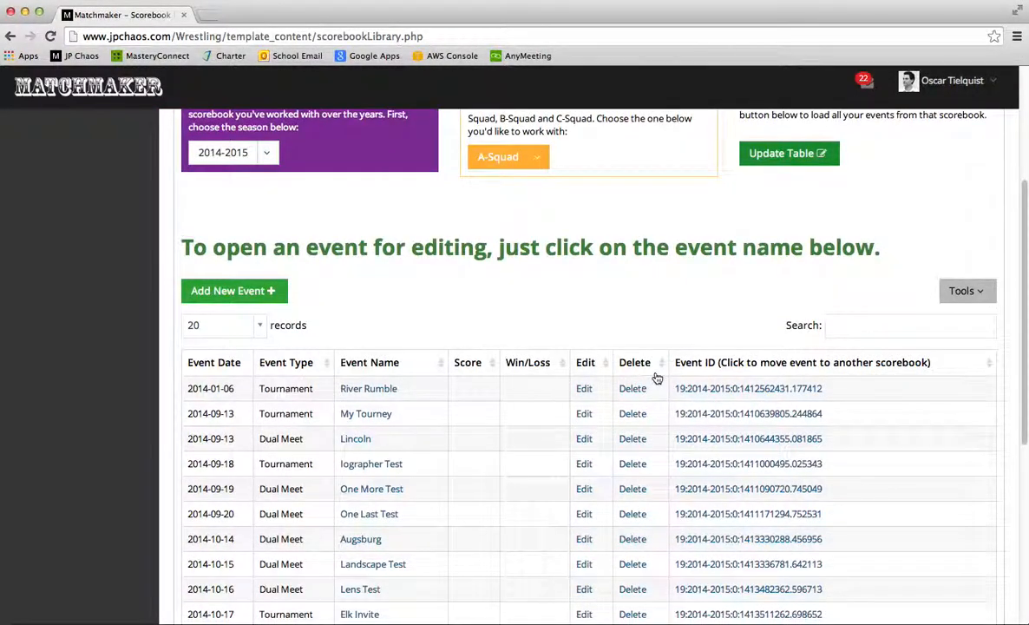
scroll(657, 379, "down", 2)
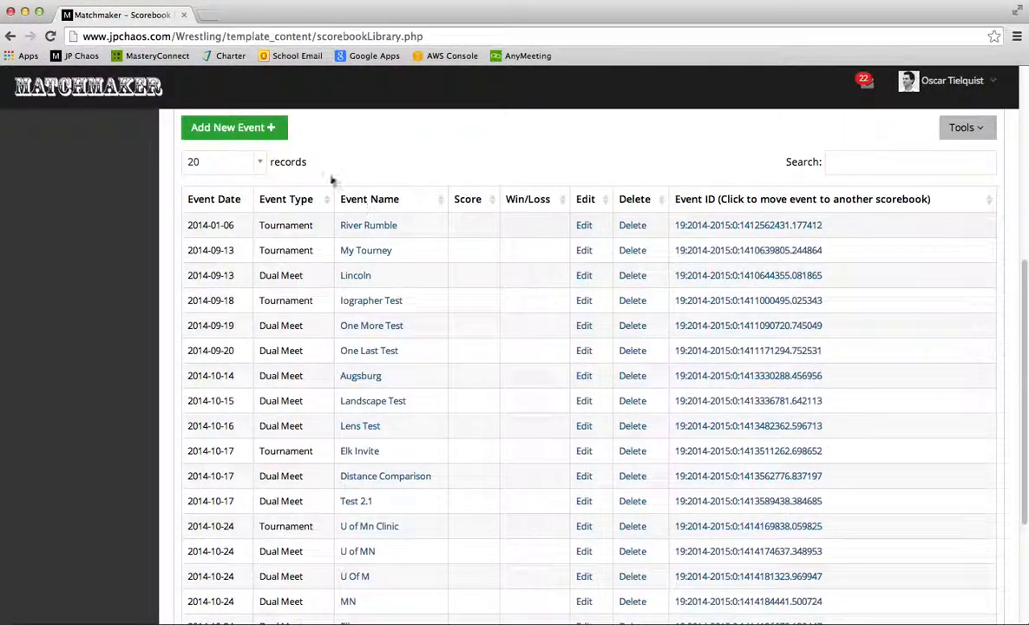
scroll(330, 179, "up", 4)
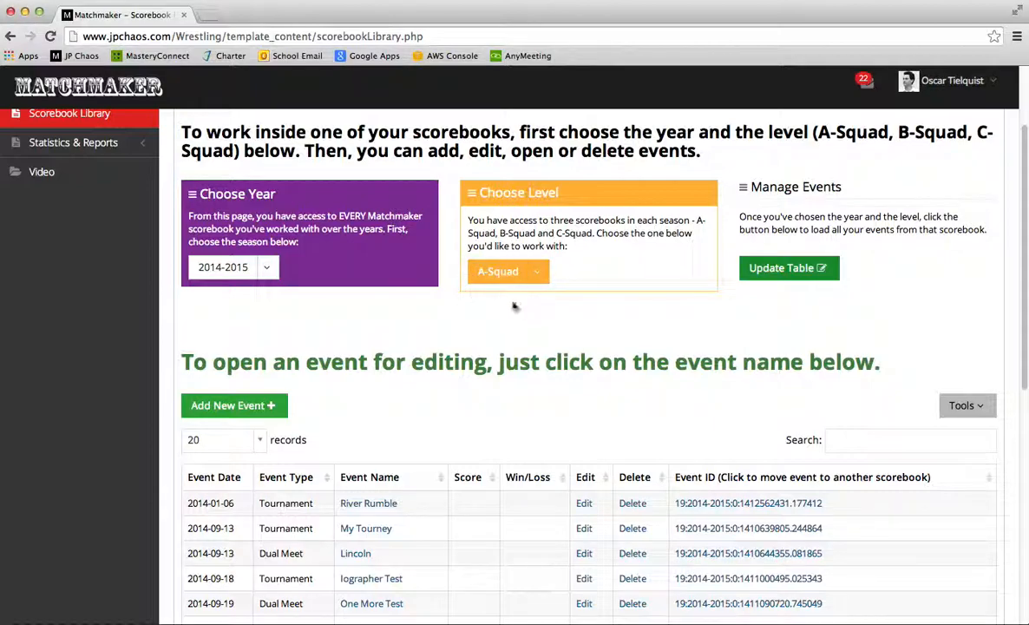
scroll(413, 448, "down", 2)
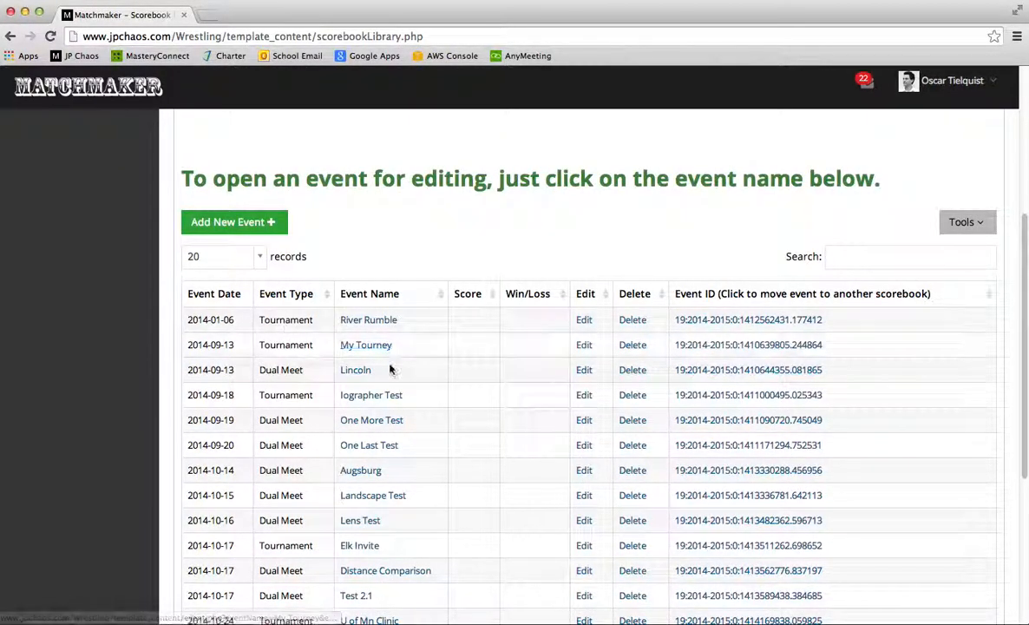
scroll(393, 478, "down", 4)
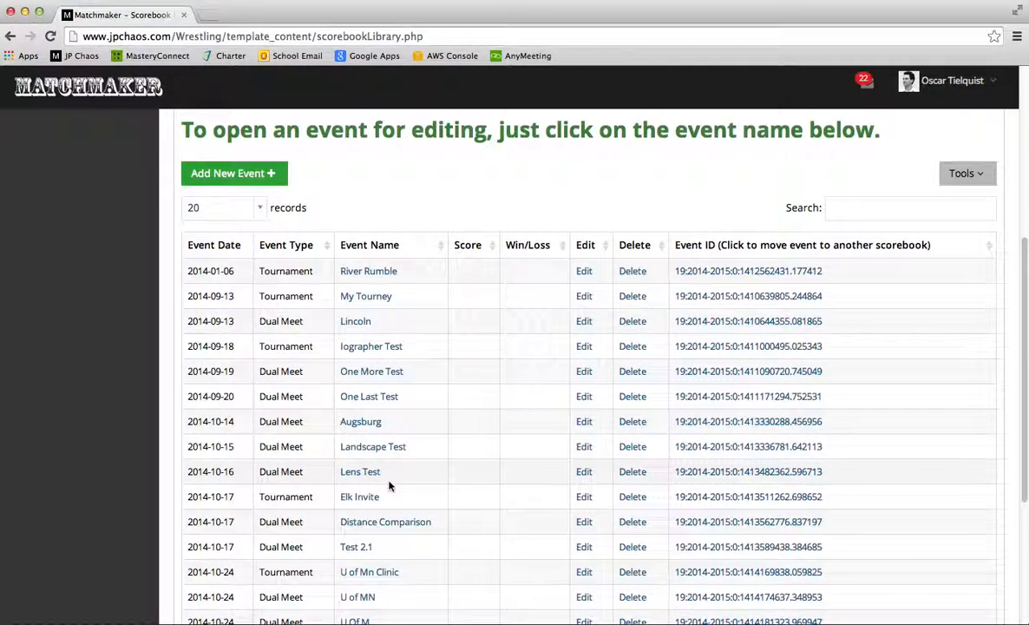
scroll(415, 415, "up", 5)
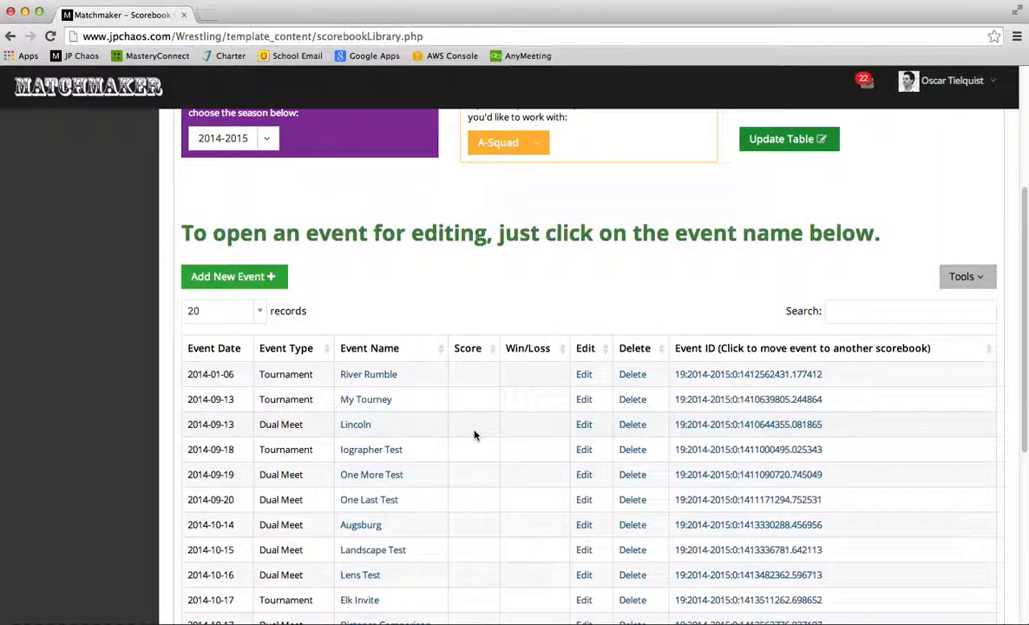
scroll(477, 360, "up", 3)
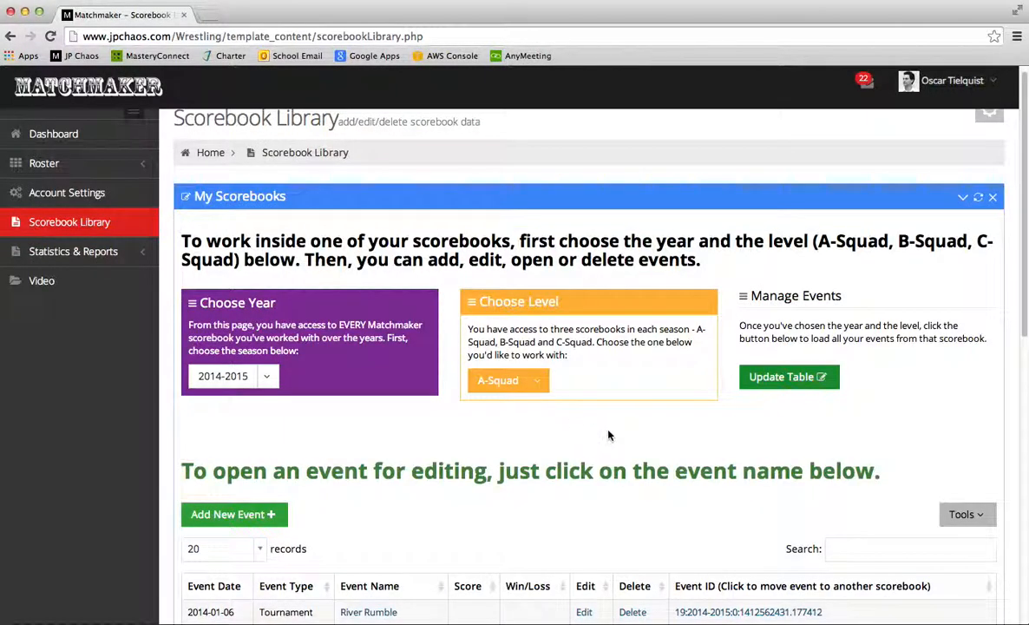
scroll(393, 512, "down", 5)
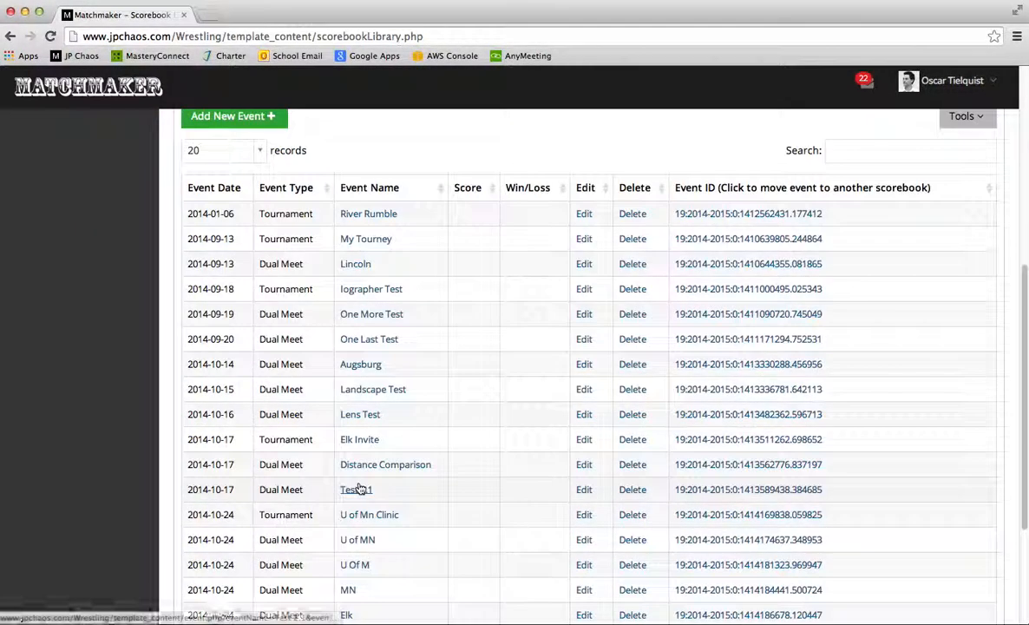
scroll(358, 489, "up", 2)
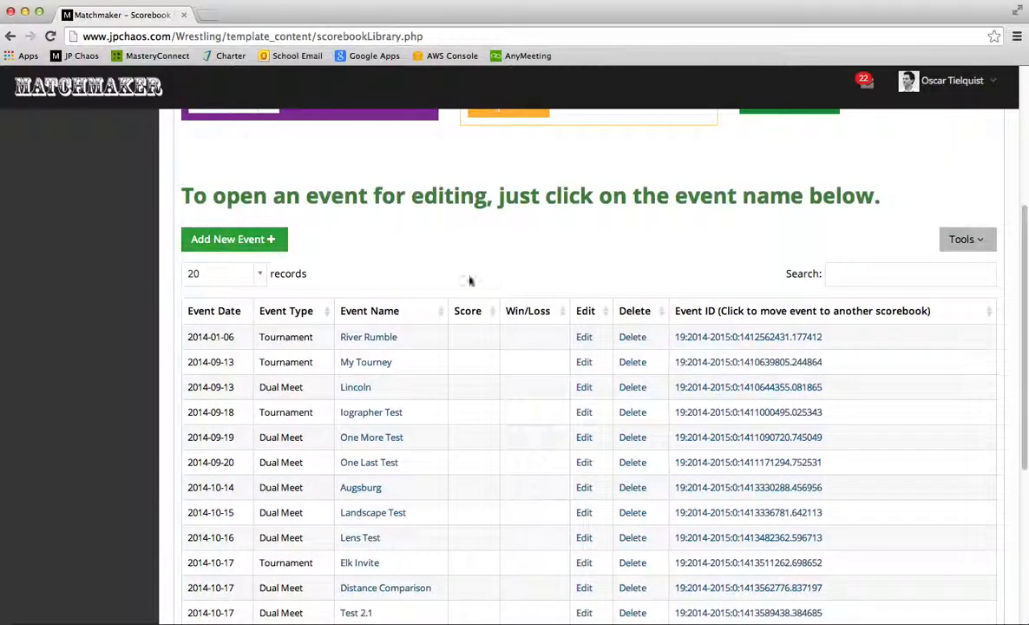
Add and save a Dual Meet event named 'Practice Dual' dated 2014-11-15
left_click(231, 240)
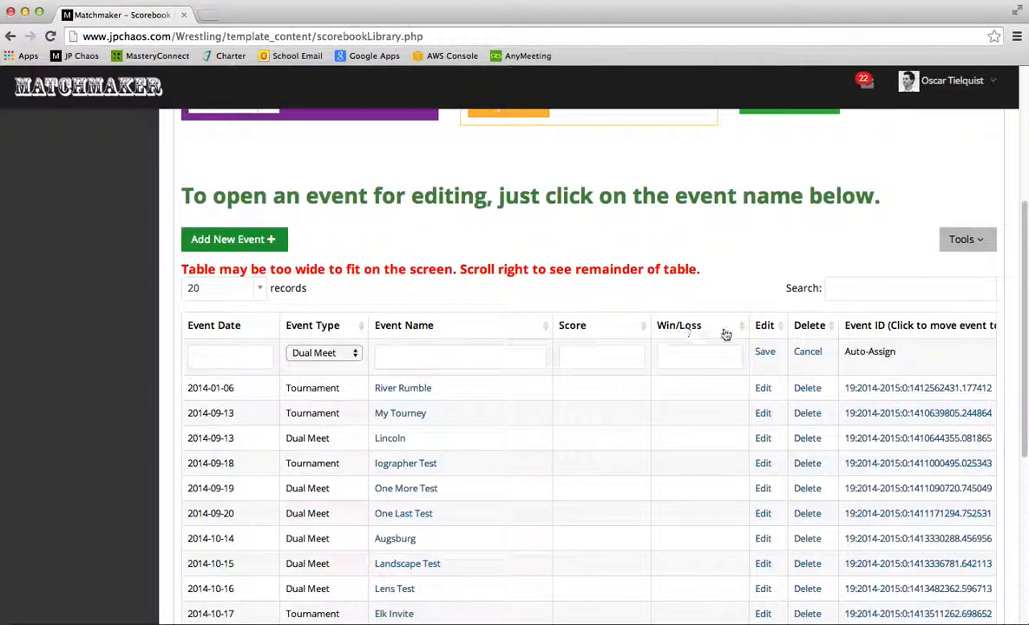
left_click(228, 360)
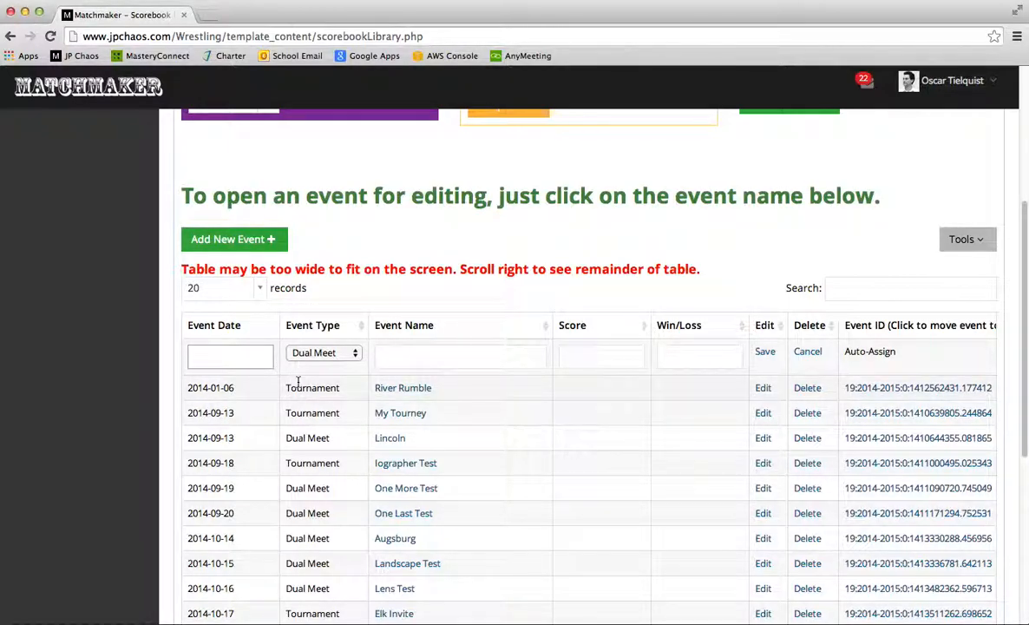
type("2014-11-15")
left_click(413, 356)
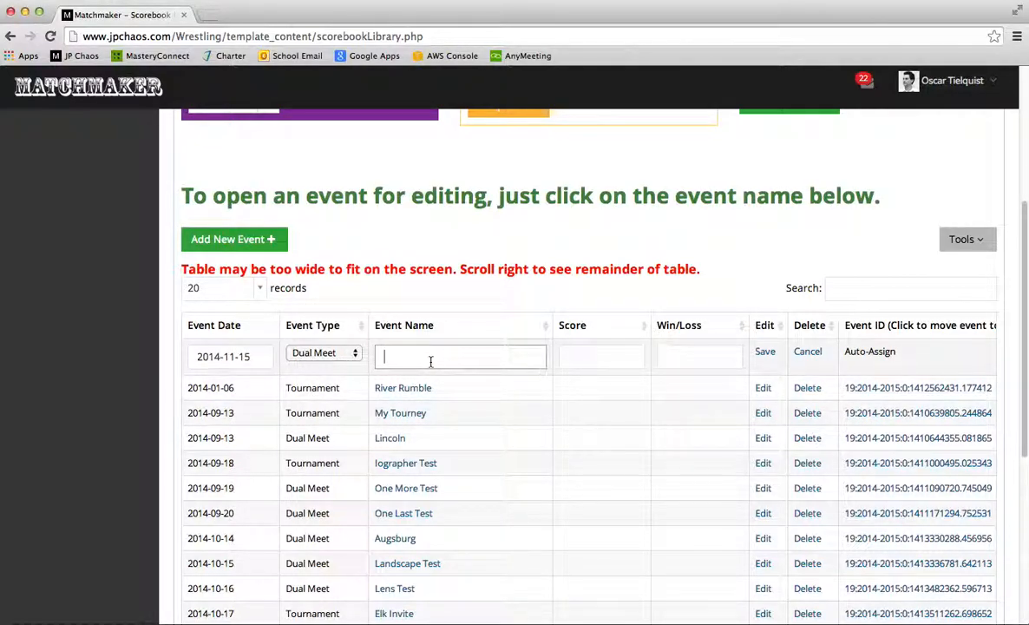
type("Practice Dual")
left_click(766, 354)
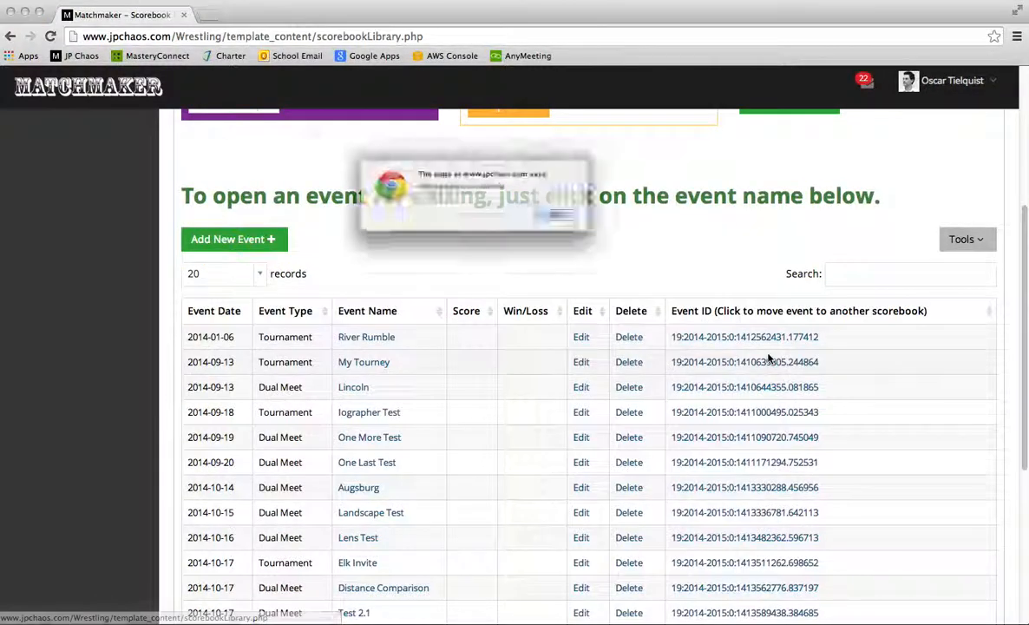
left_click(581, 223)
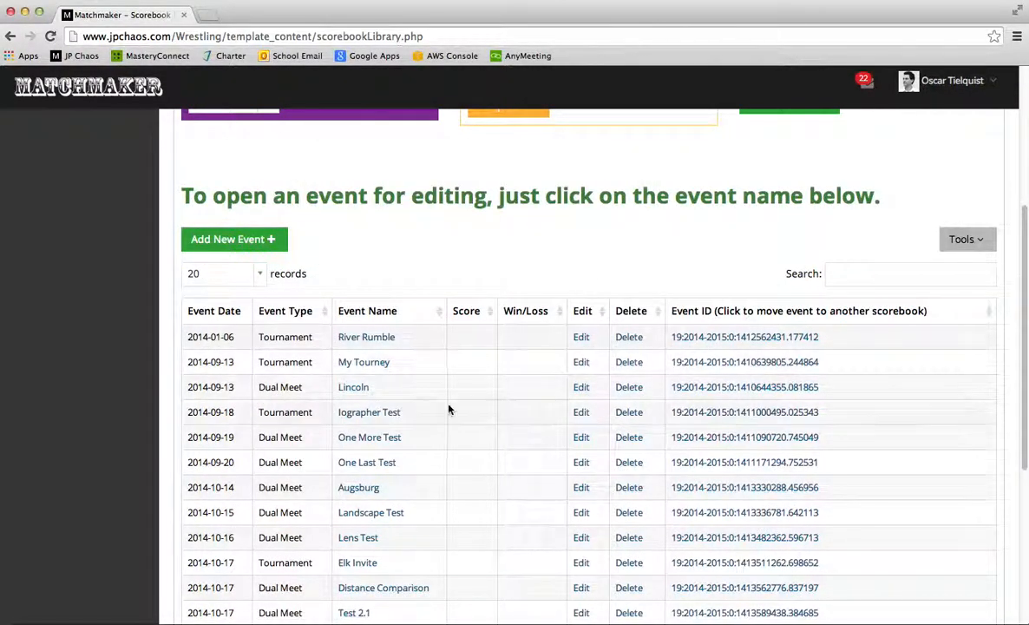
Show page 2 of the events table, listing entries 21–35 ending with Practice Dual
scroll(380, 450, "down", 5)
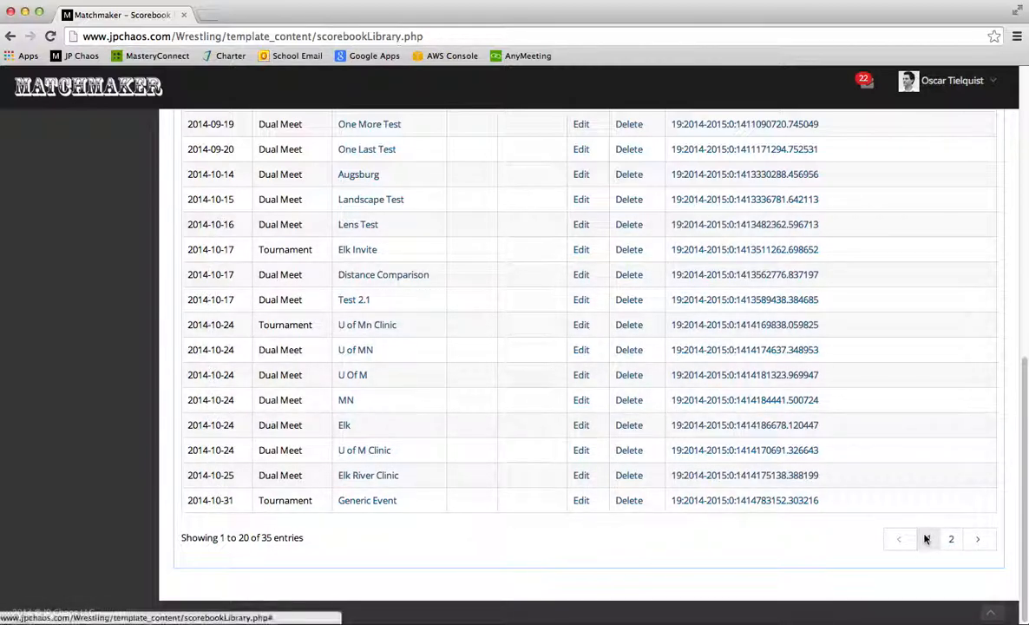
left_click(951, 539)
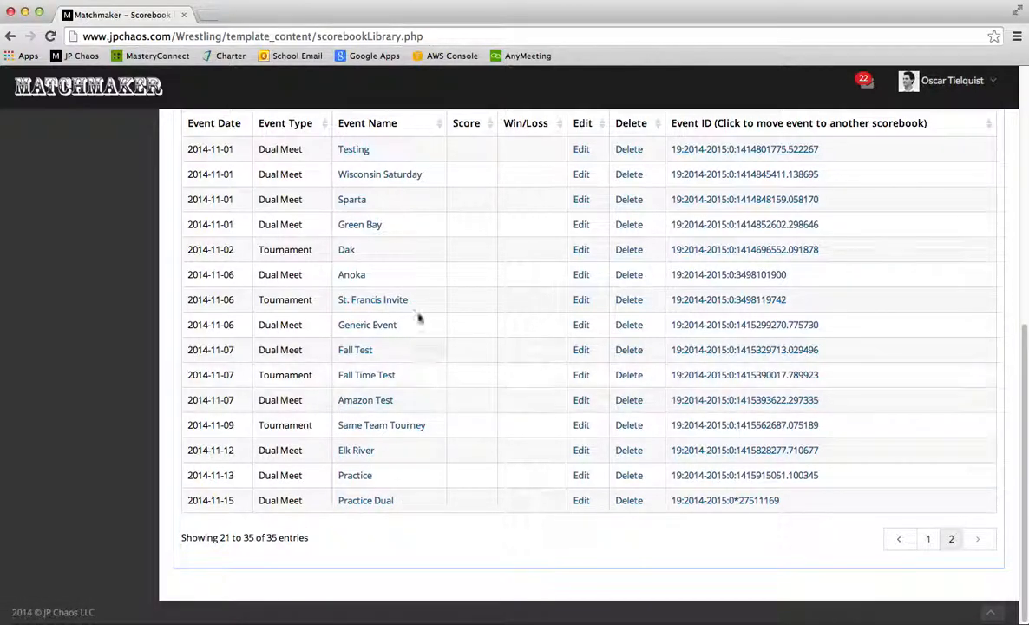
scroll(417, 443, "up", 2)
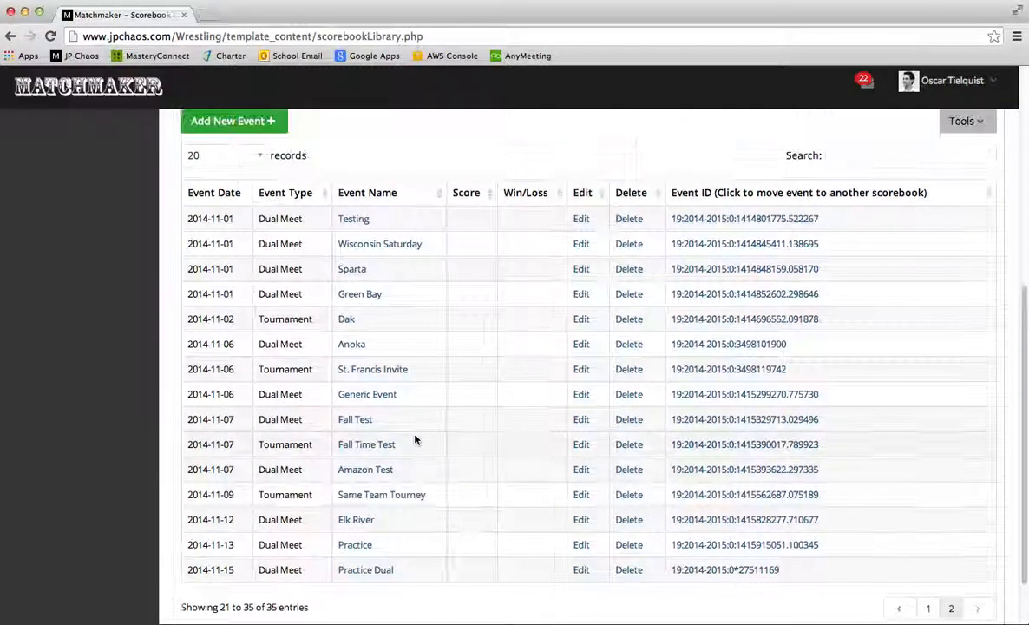
left_click(366, 572)
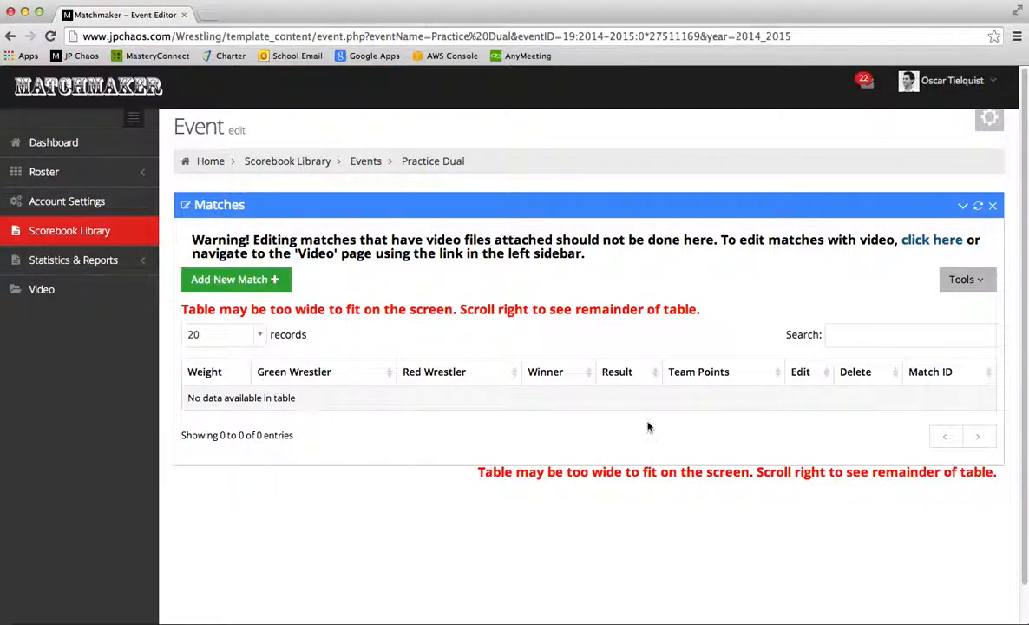
left_click_drag(193, 240, 585, 251)
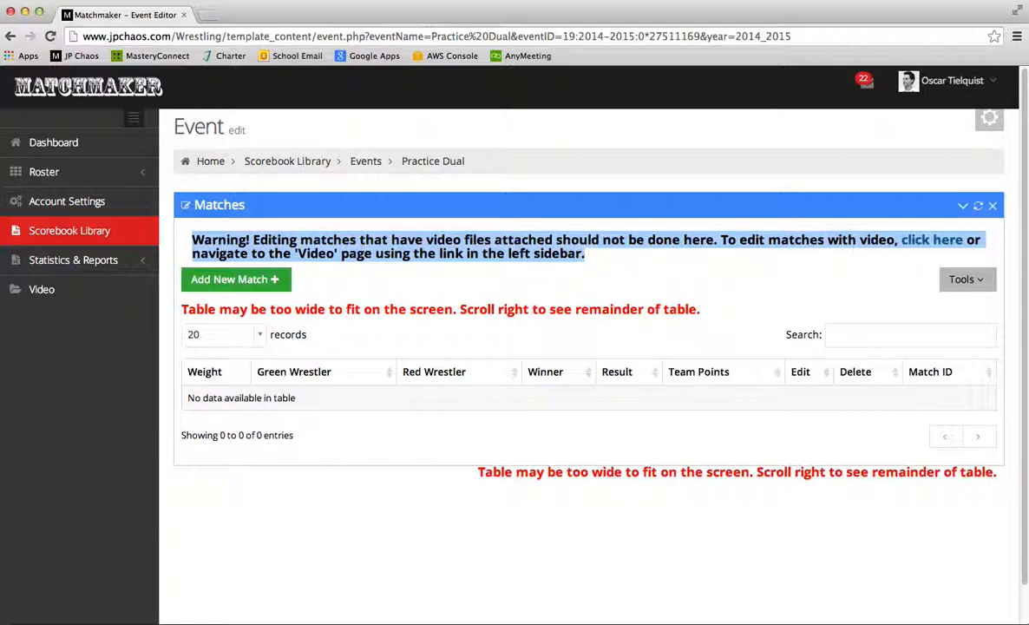
left_click(598, 261)
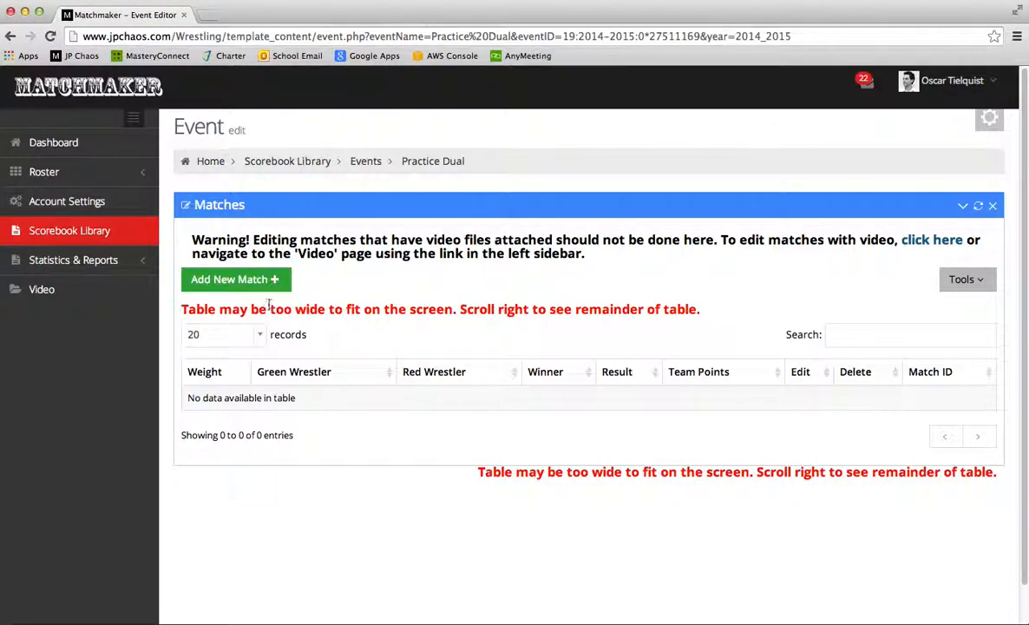
Add a new match to Practice Dual with the first roster wrestler as ours
left_click(230, 279)
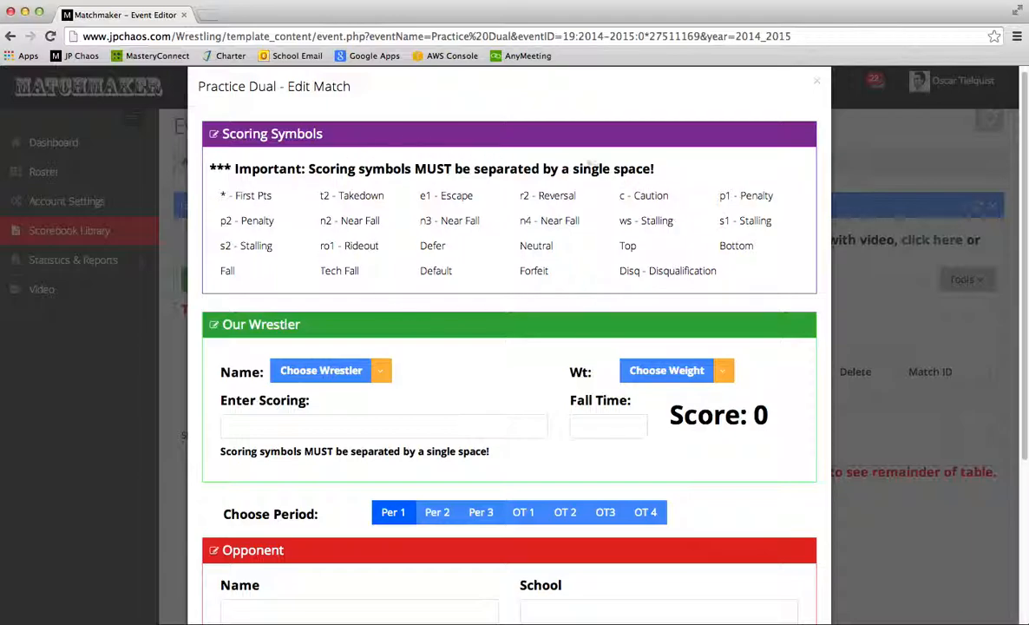
scroll(515, 334, "down", 5)
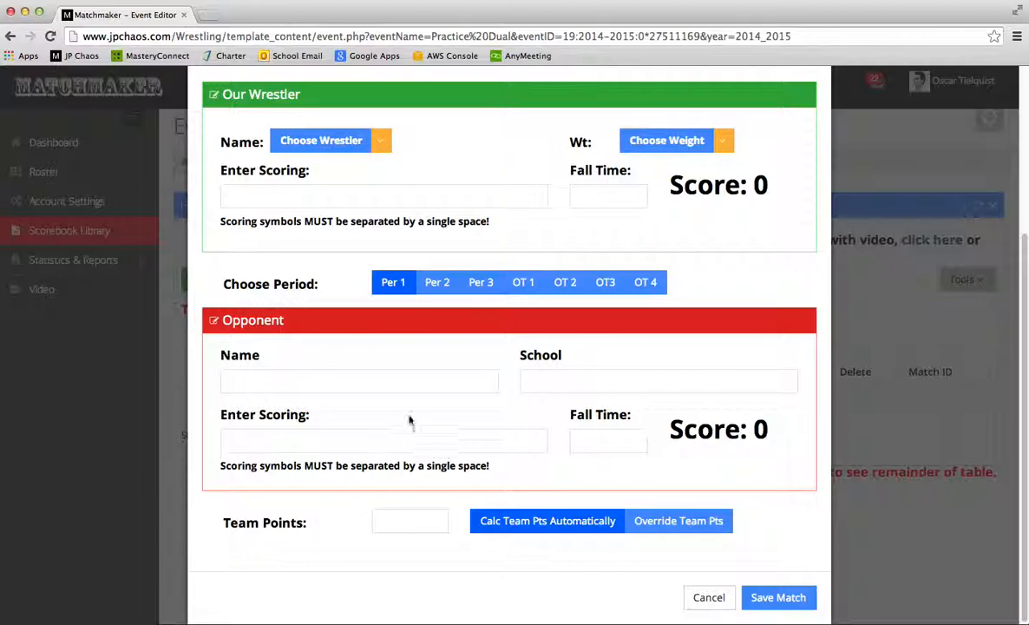
scroll(413, 416, "up", 3)
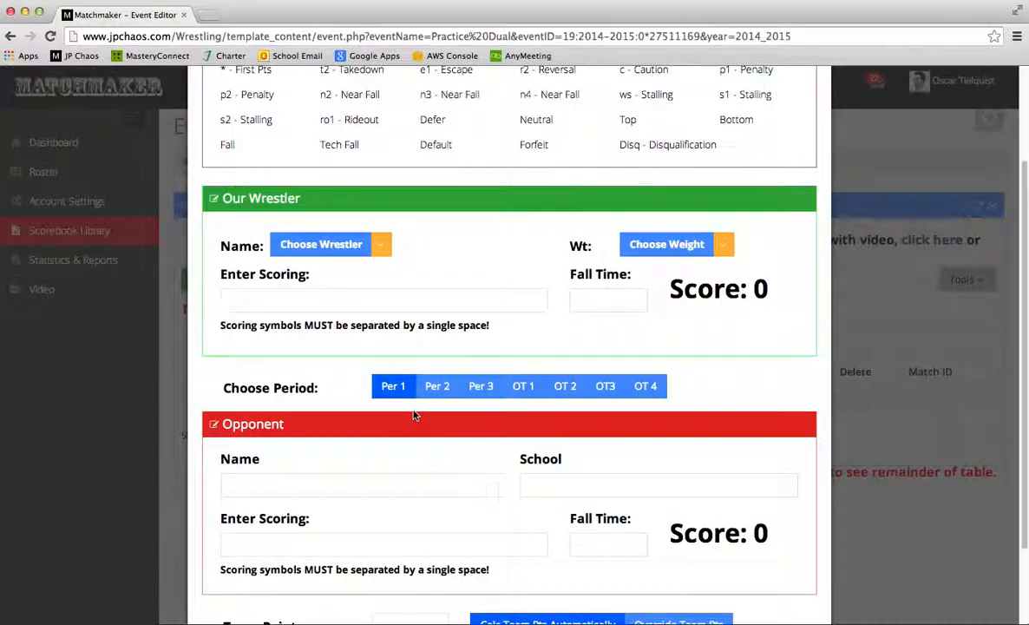
left_click(381, 244)
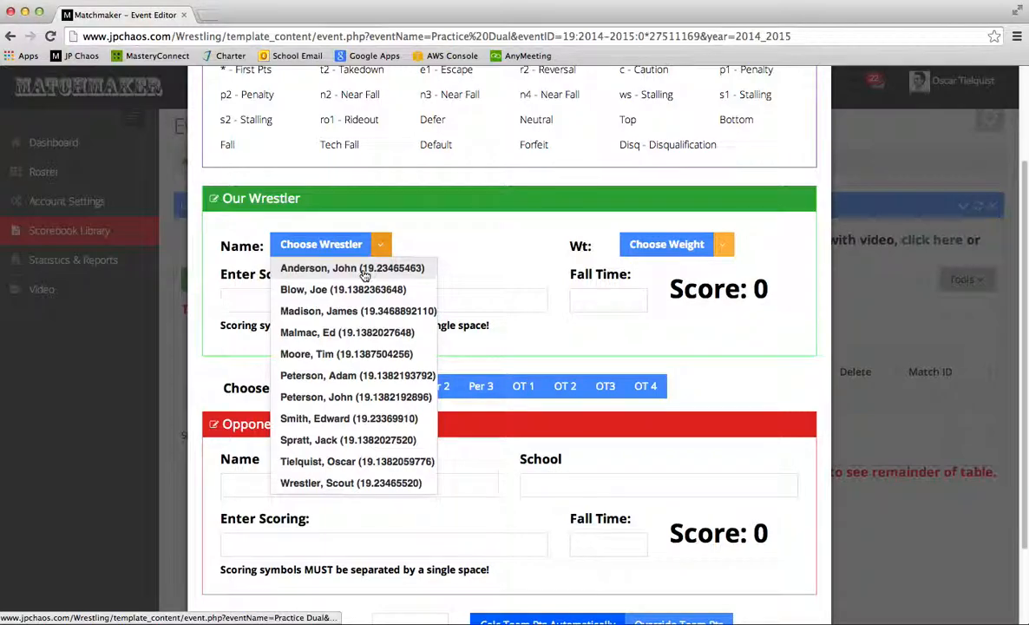
left_click(351, 267)
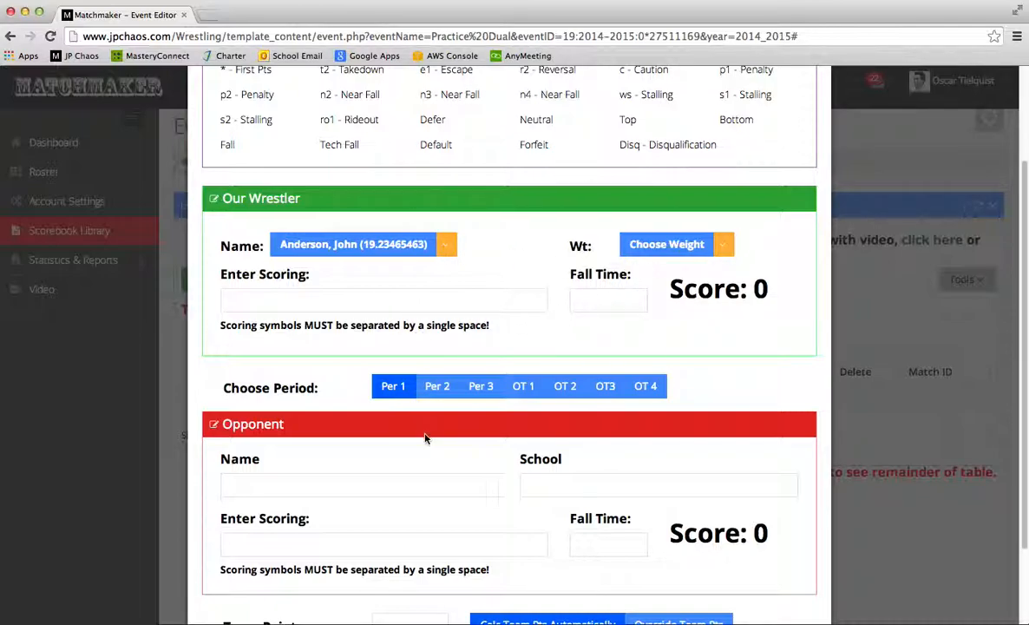
Enter the opponent's name and school Kokomo, and give our wrestler a period-1 t2 takedown
left_click(353, 485)
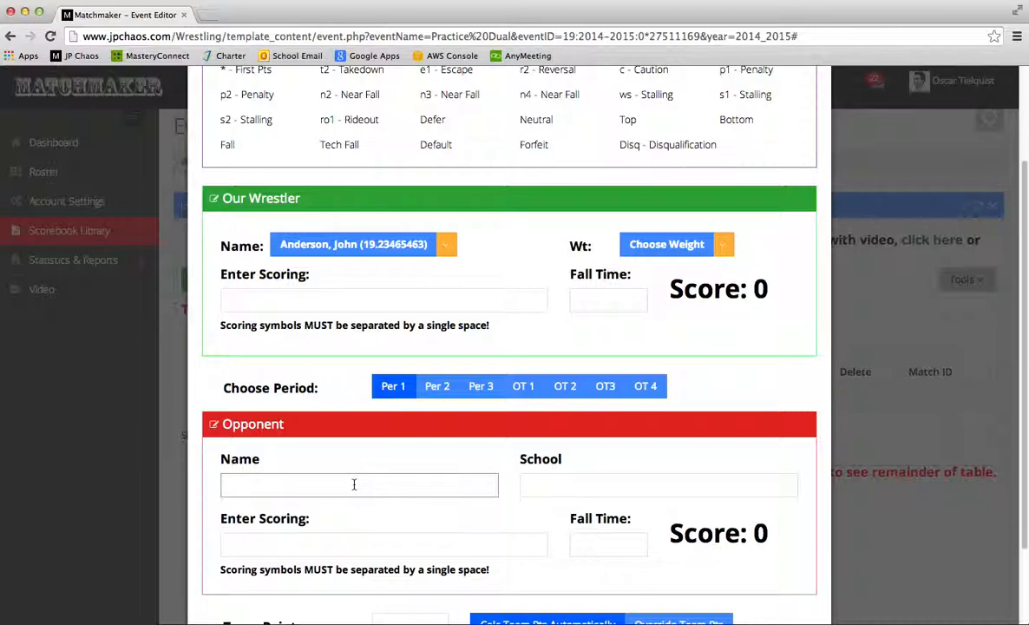
left_click(562, 482)
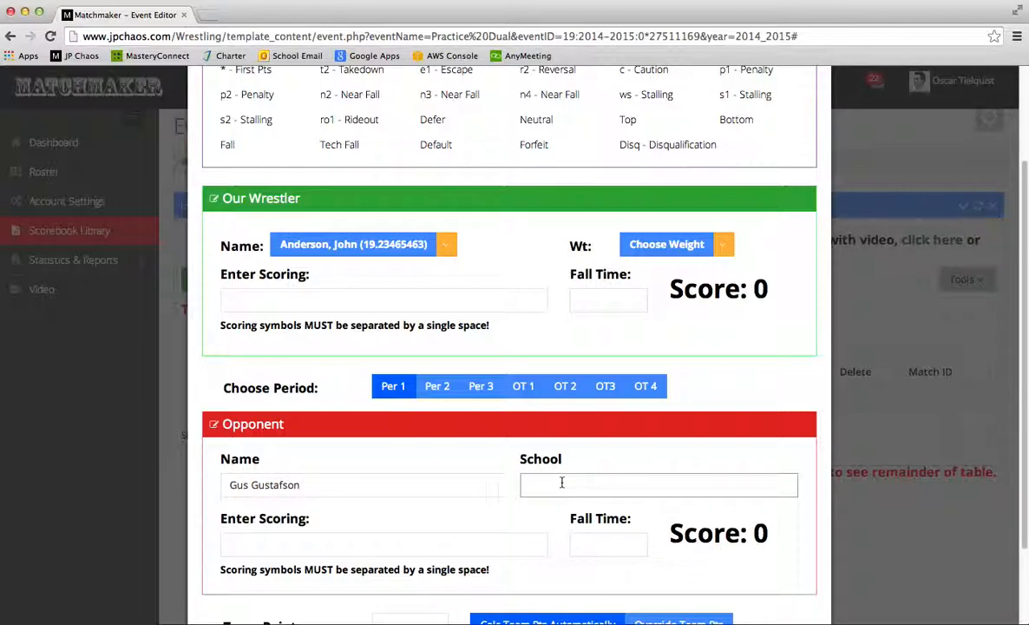
type("Kokomo")
left_click(316, 297)
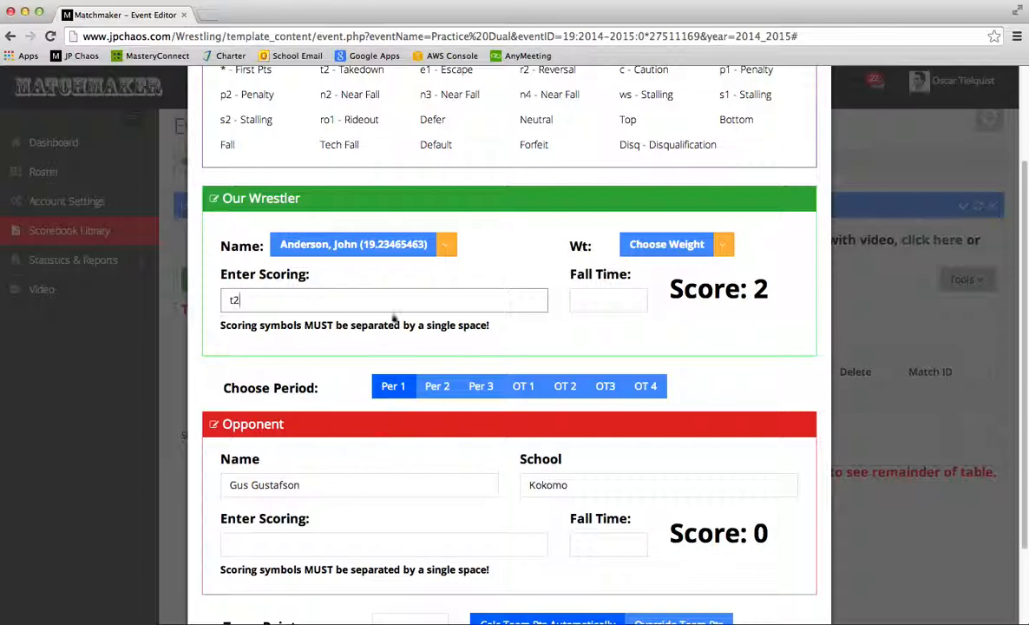
Score period 2: opponent Bottom e1, our wrestler t2 n3
left_click(438, 392)
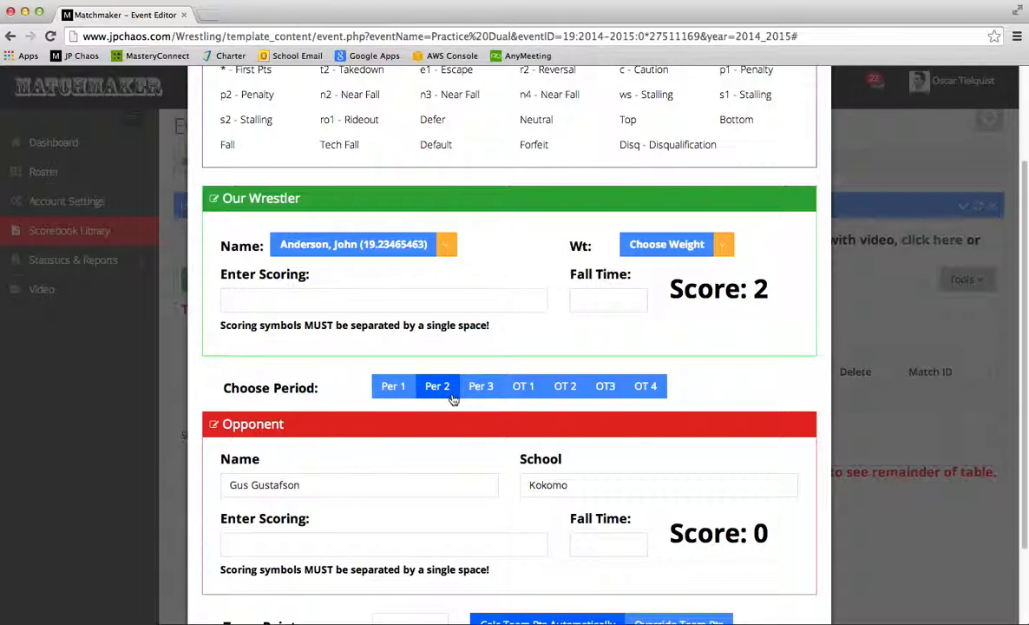
left_click(327, 546)
type("Bottom")
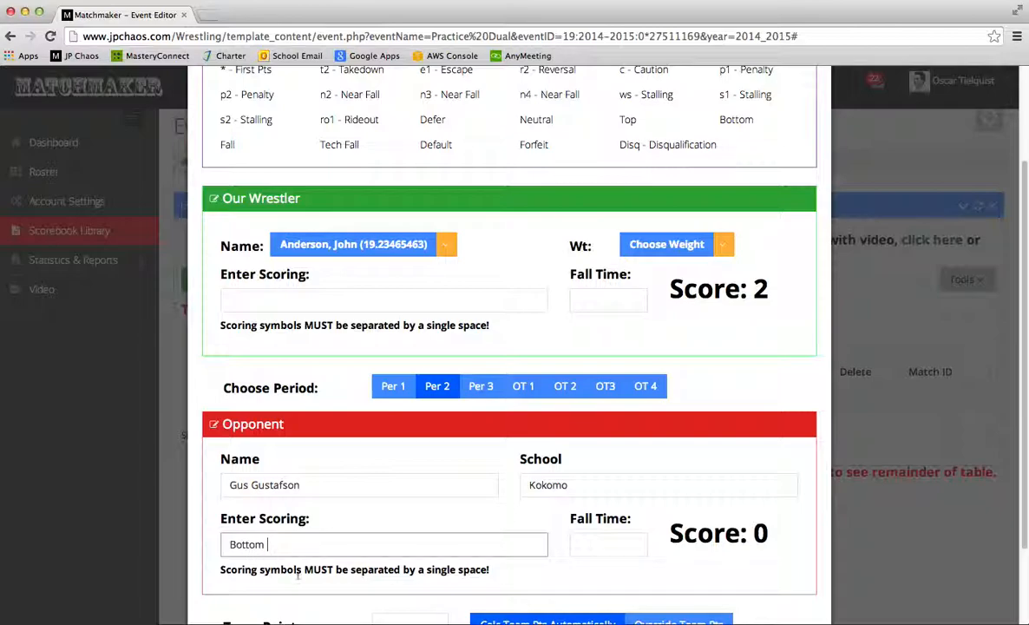
type("e1")
left_click(323, 301)
type("t2 n3")
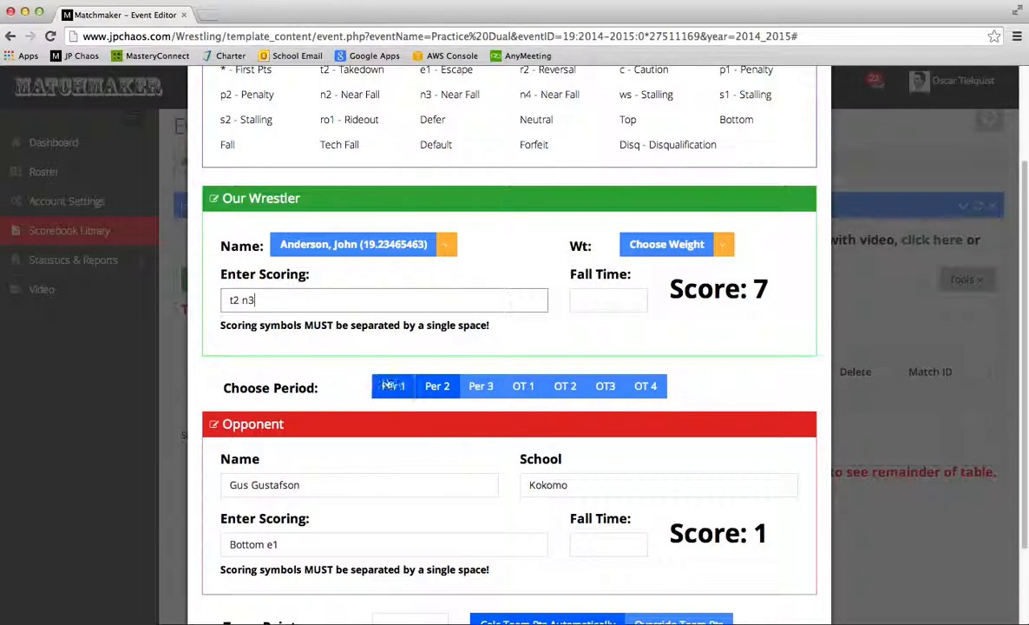
Score period 3 as Bottom r2 with a fall at 4:47, then save the match
left_click(483, 387)
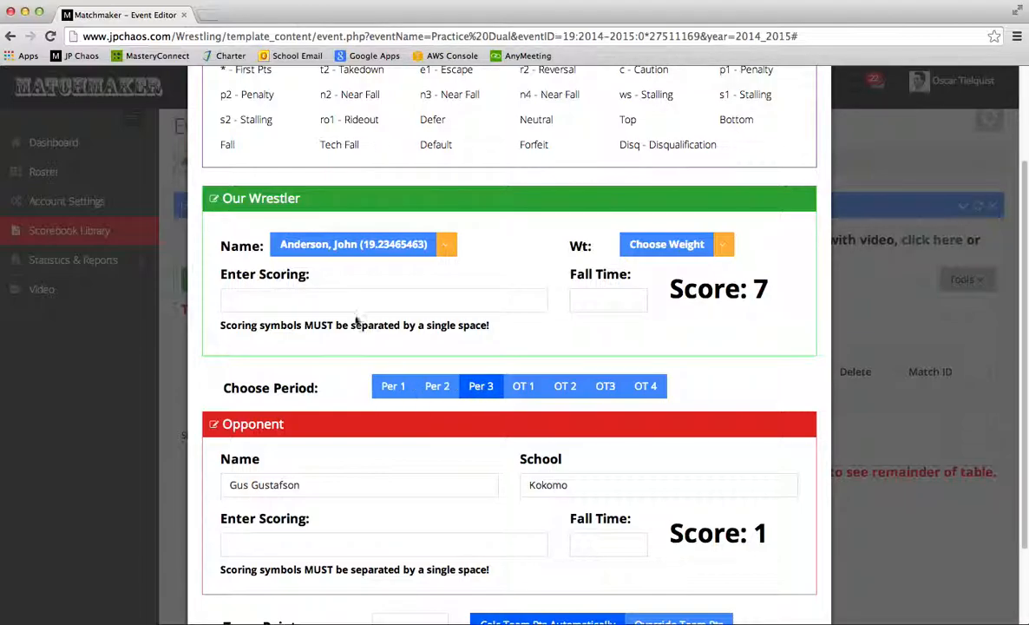
left_click(313, 301)
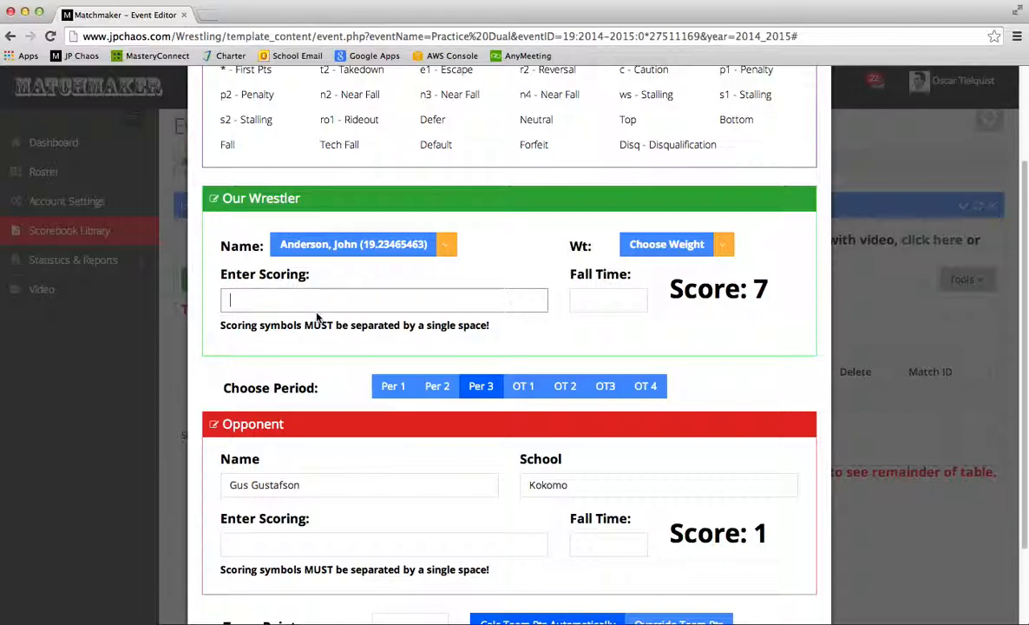
type("Bottom r2 Fall")
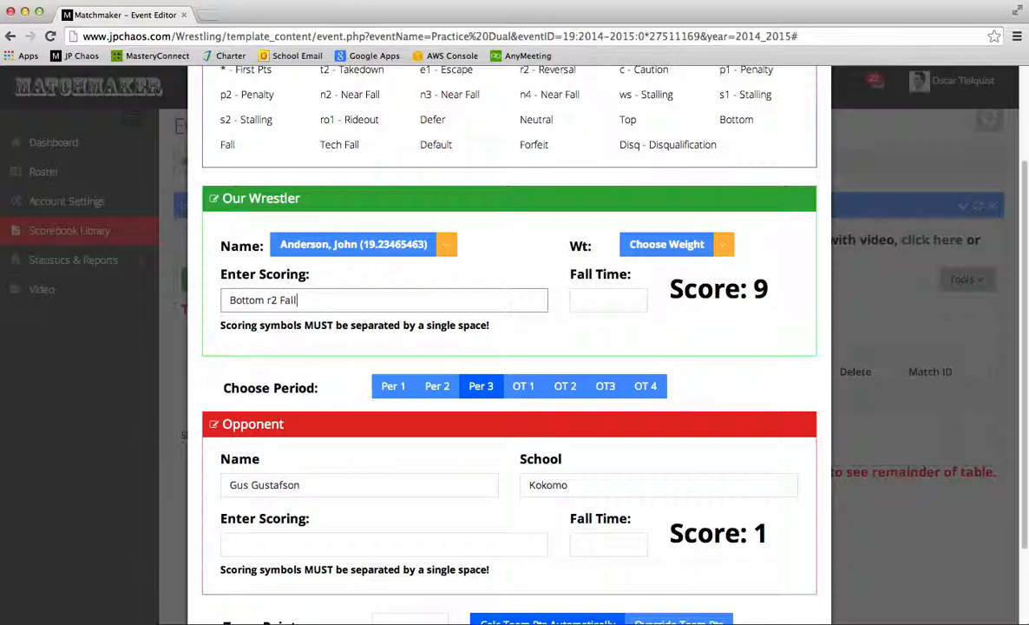
scroll(491, 299, "up", 3)
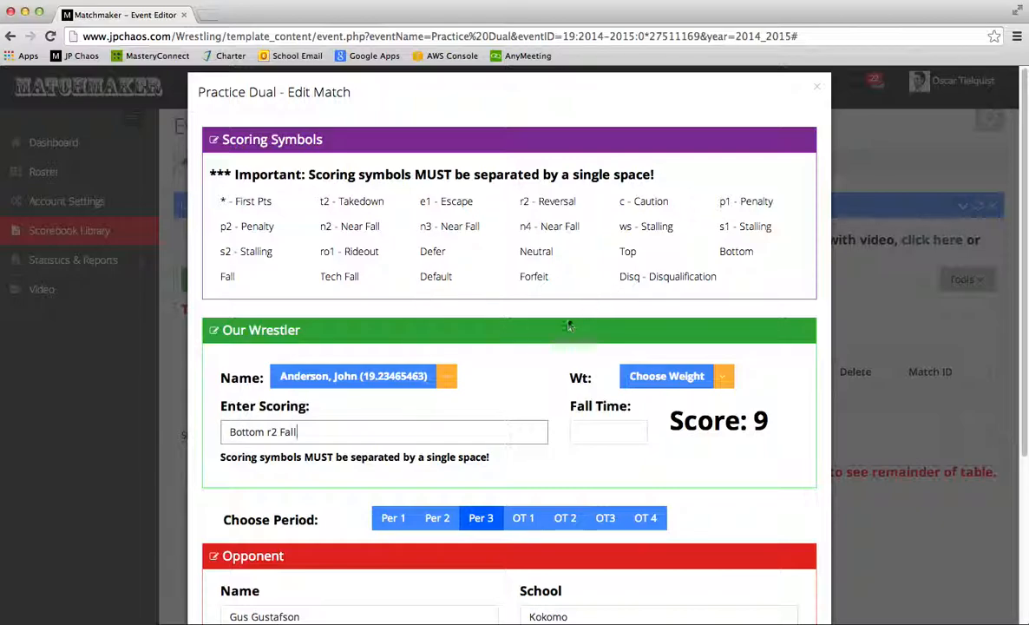
scroll(556, 325, "down", 3)
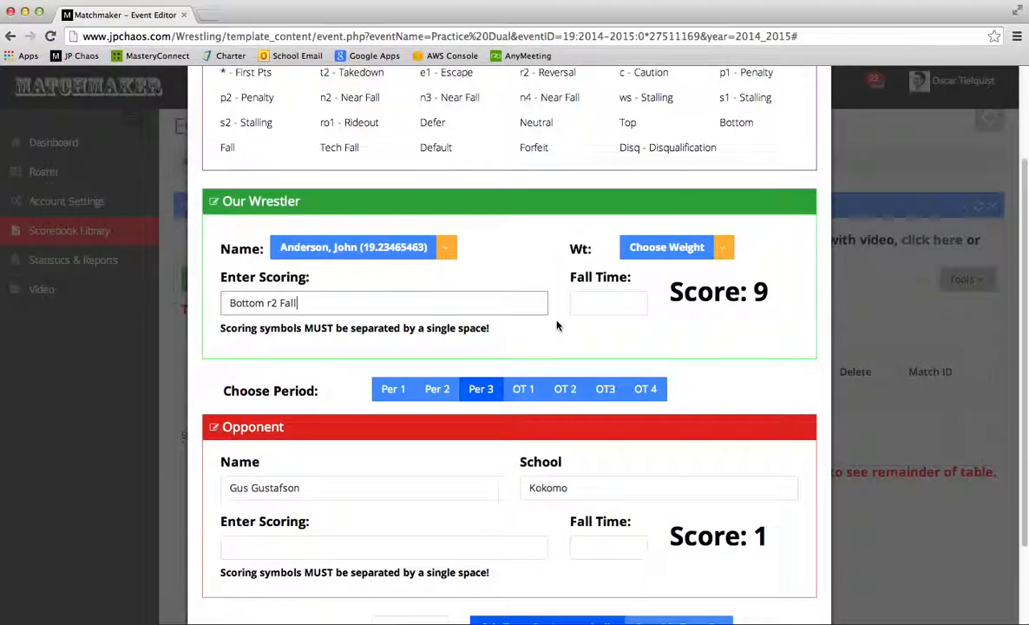
left_click(604, 304)
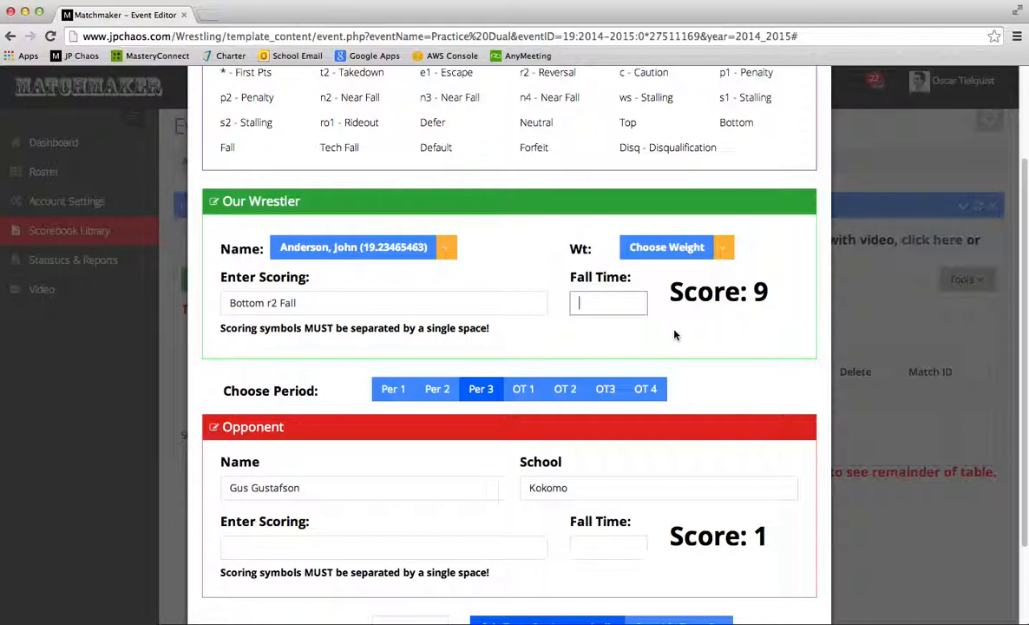
type("4:47")
scroll(694, 343, "down", 3)
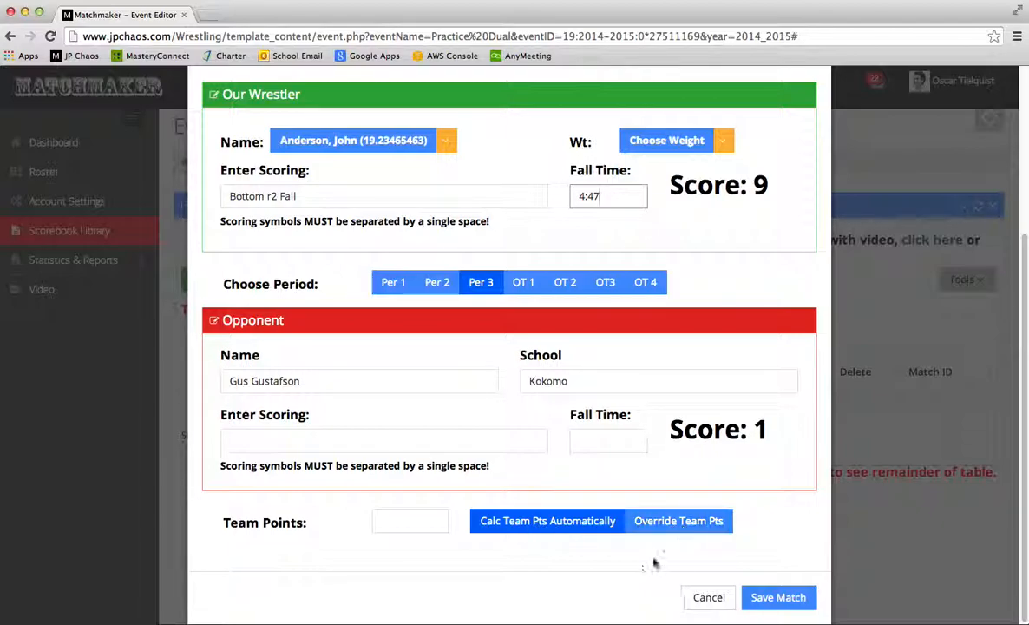
left_click(409, 524)
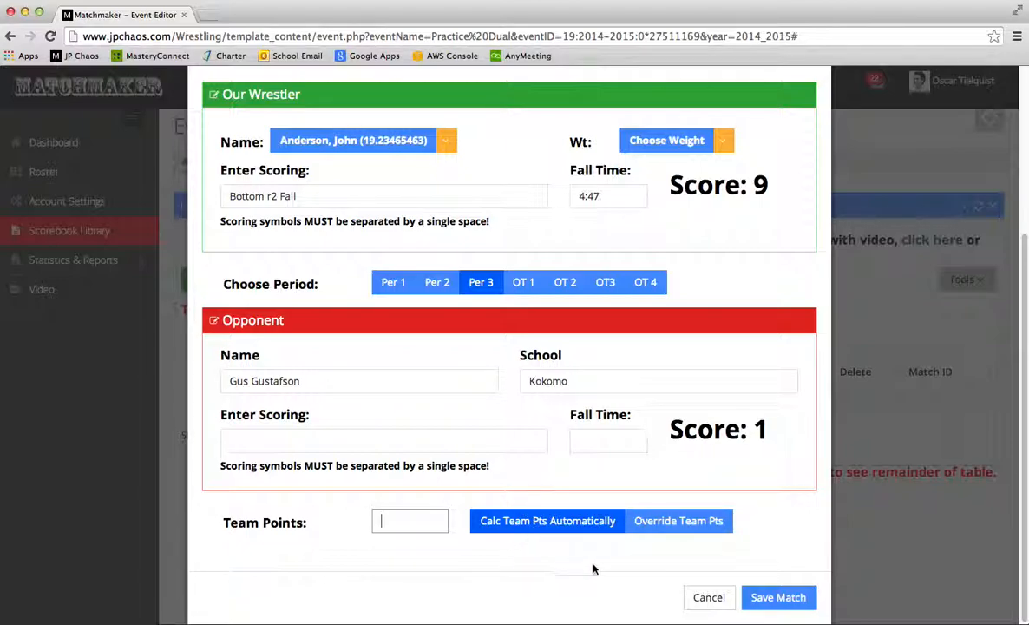
left_click(778, 598)
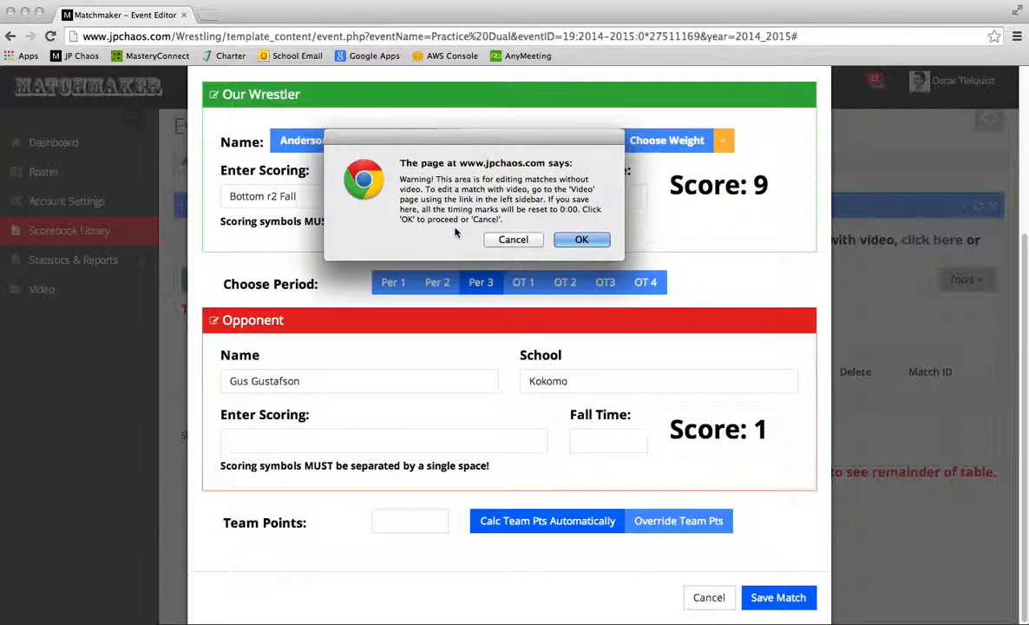
Confirm the save so the match lists as a Fall at 4:47 for 6 team points
left_click(581, 241)
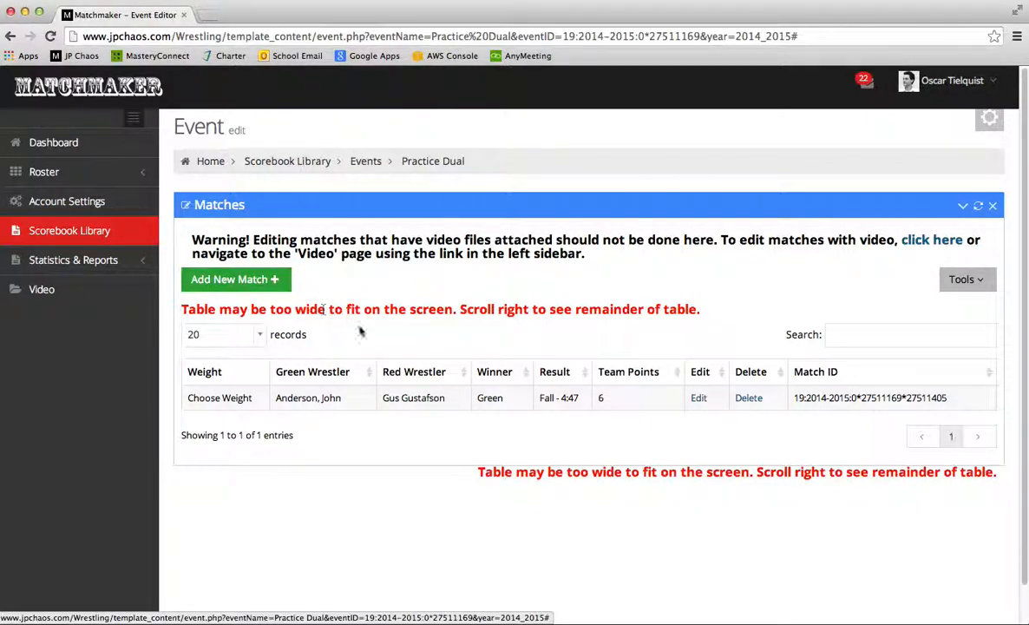
Start a second match with the second roster wrestler chosen as ours
left_click(263, 280)
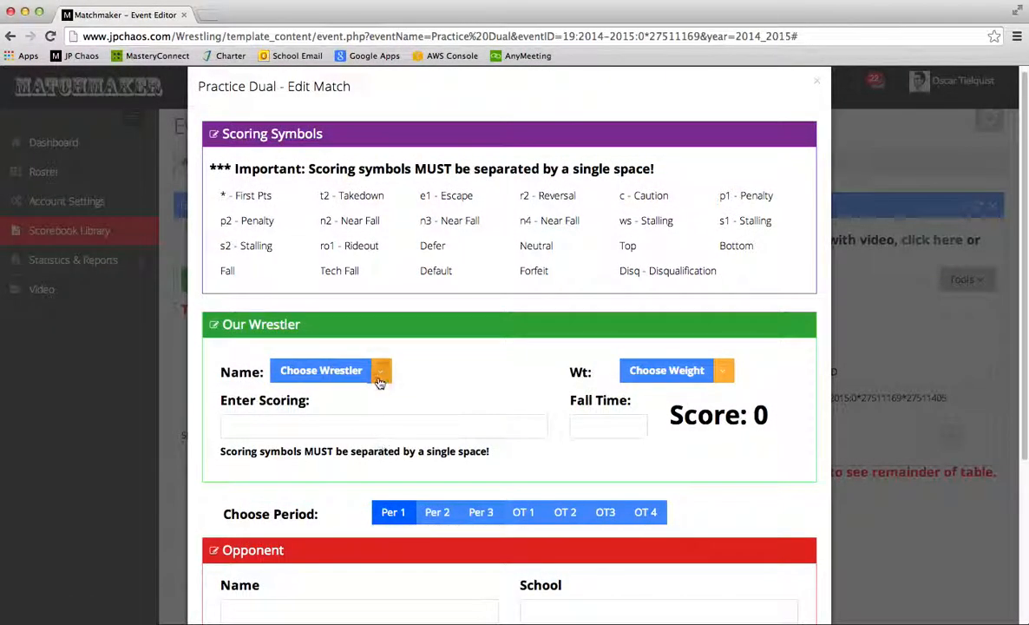
left_click(354, 370)
left_click(356, 417)
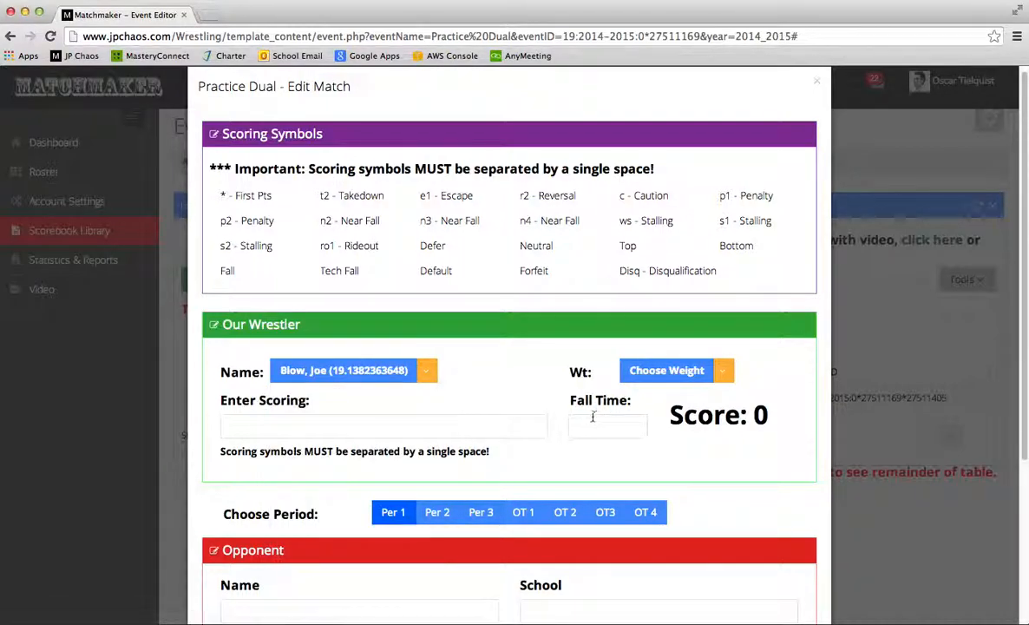
scroll(425, 425, "down", 5)
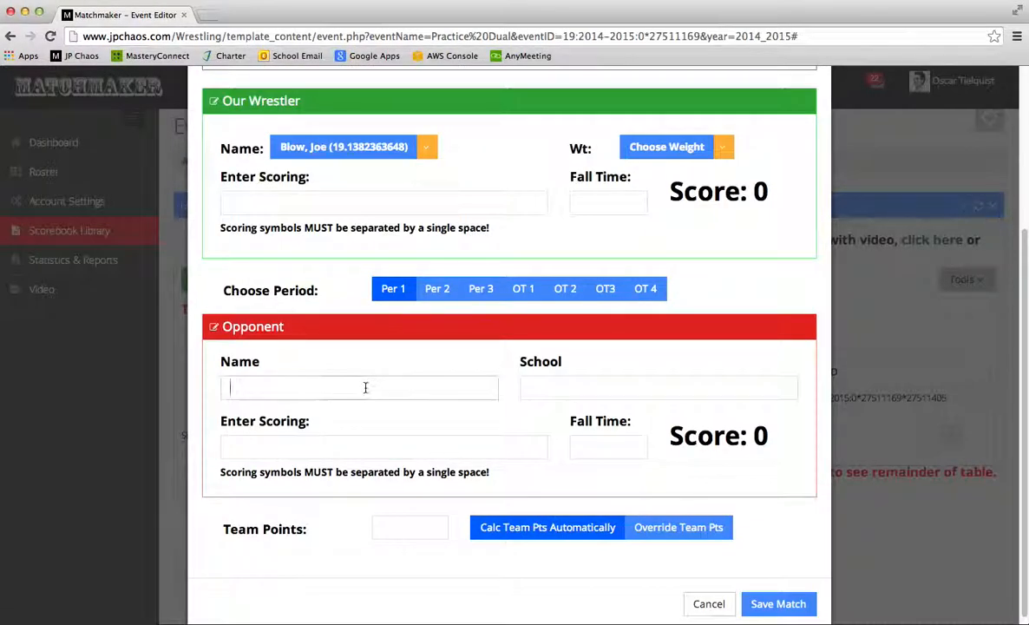
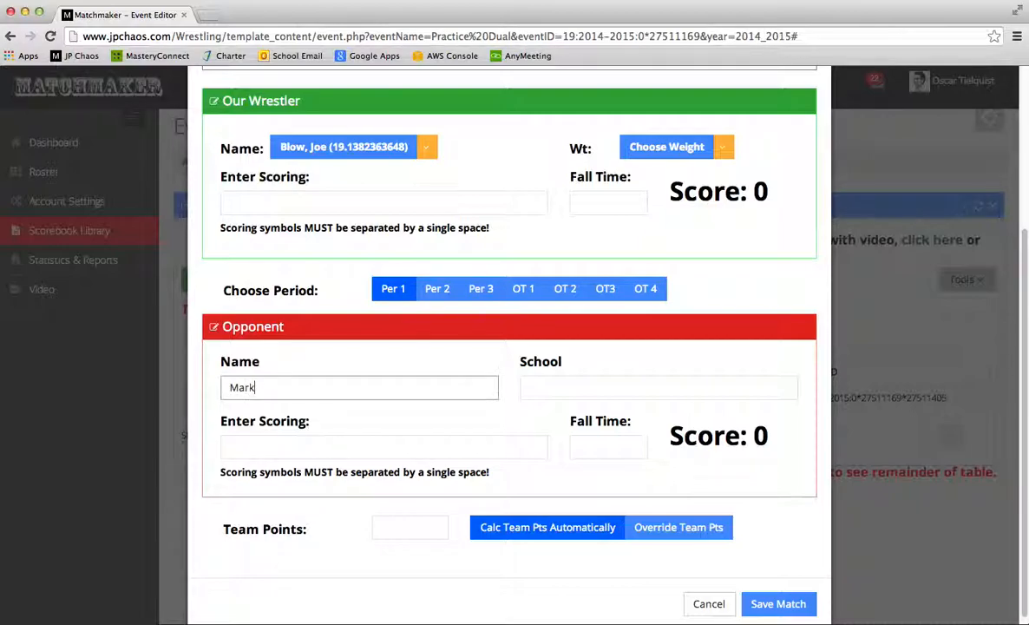
Enter the opponent's name, school Kokomo, and t2 as the opponent's first-period scoring
left_click(546, 383)
type("Kokomo")
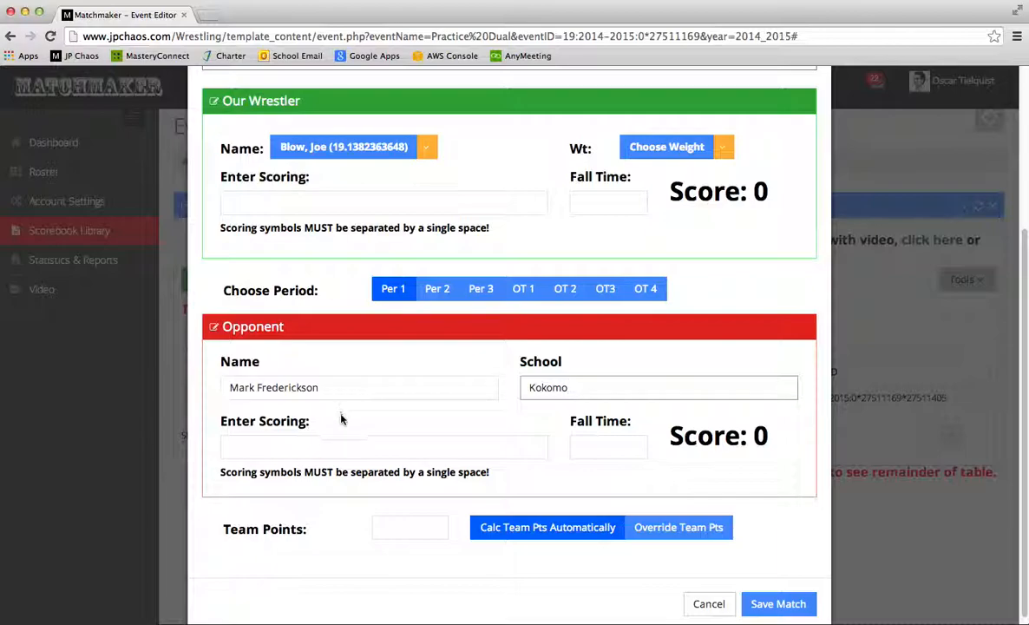
left_click(336, 448)
type("t2")
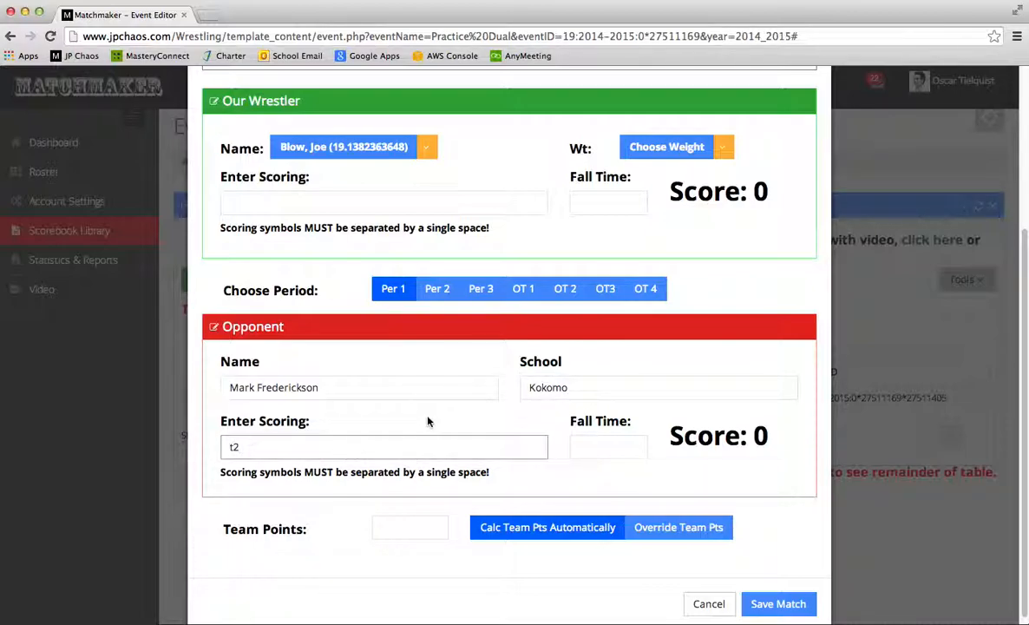
Switch to period 2 and enter Defer n2 as our wrestler's scoring
left_click(435, 288)
left_click(319, 196)
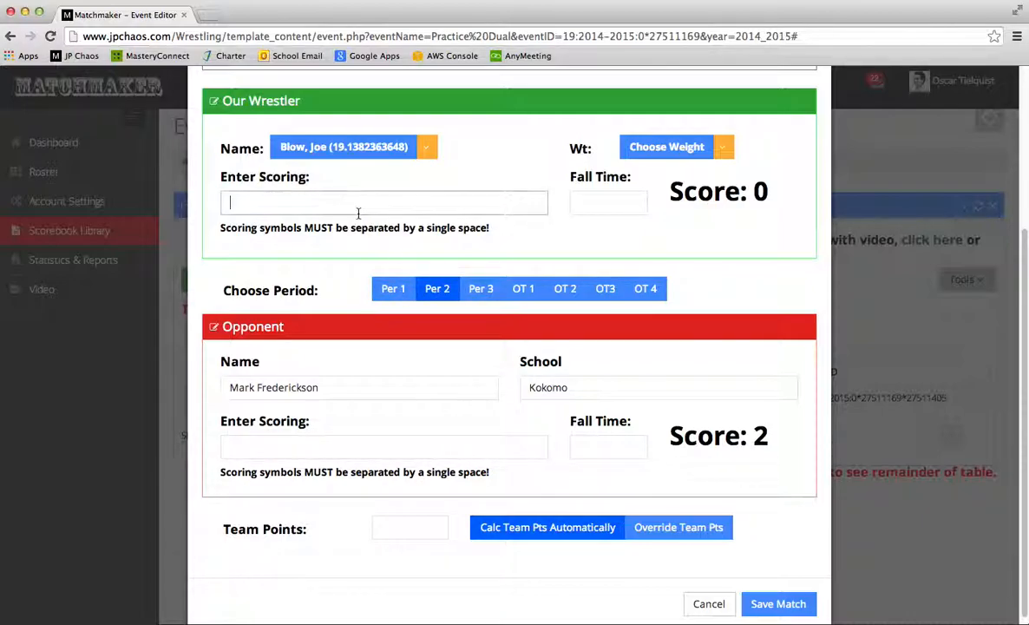
type("Defer")
left_click_drag(251, 202, 219, 198)
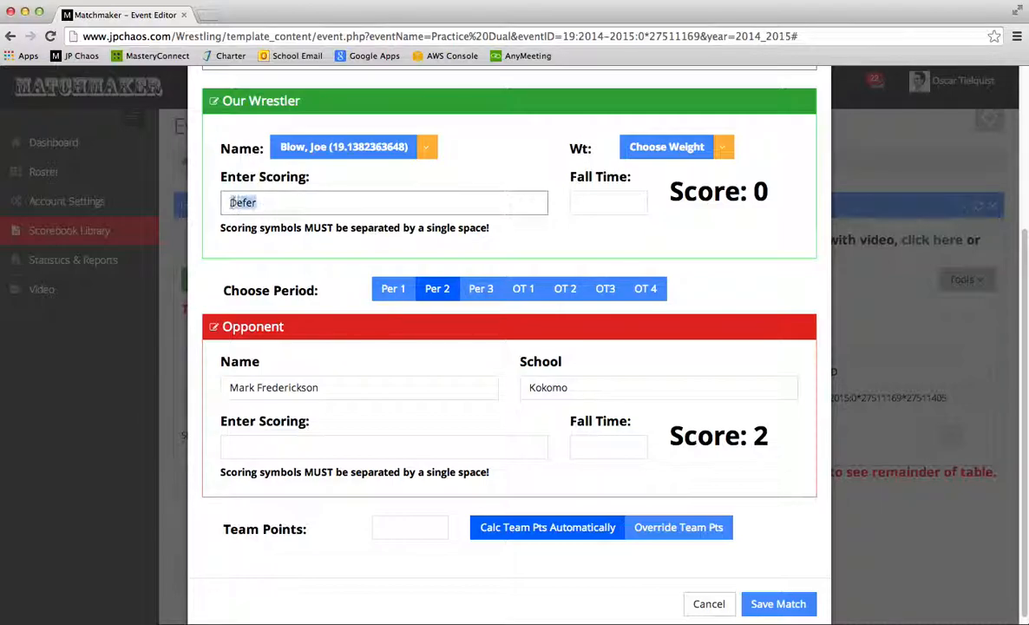
left_click(298, 206)
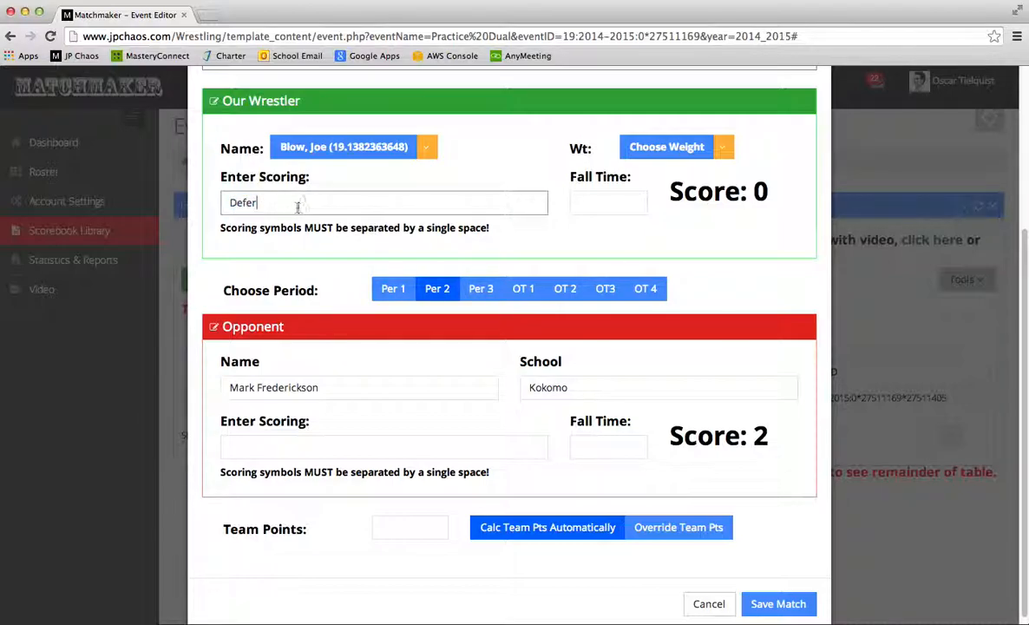
left_click(276, 445)
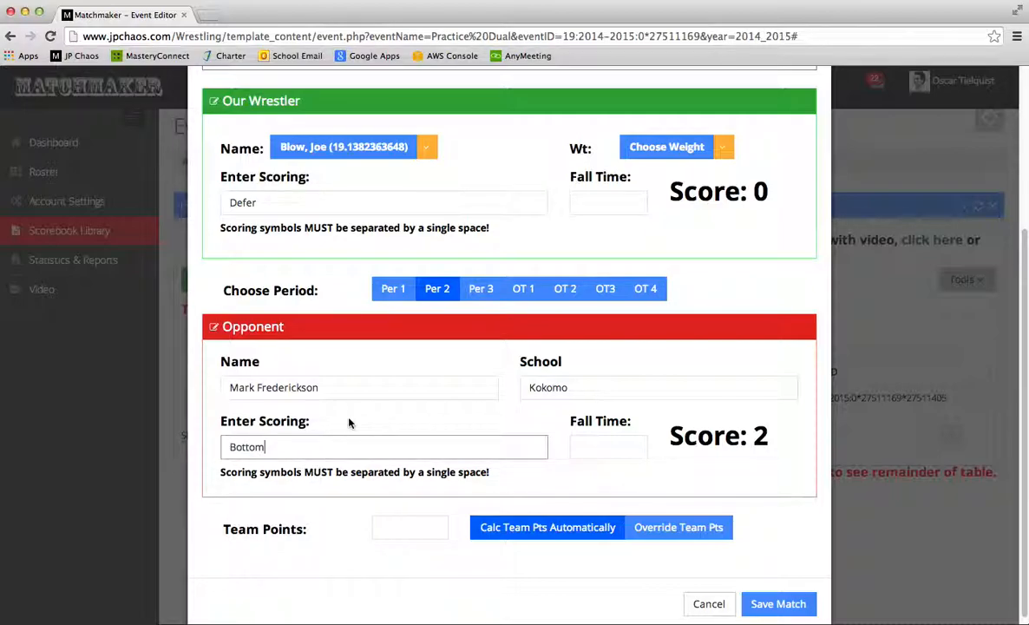
left_click(284, 202)
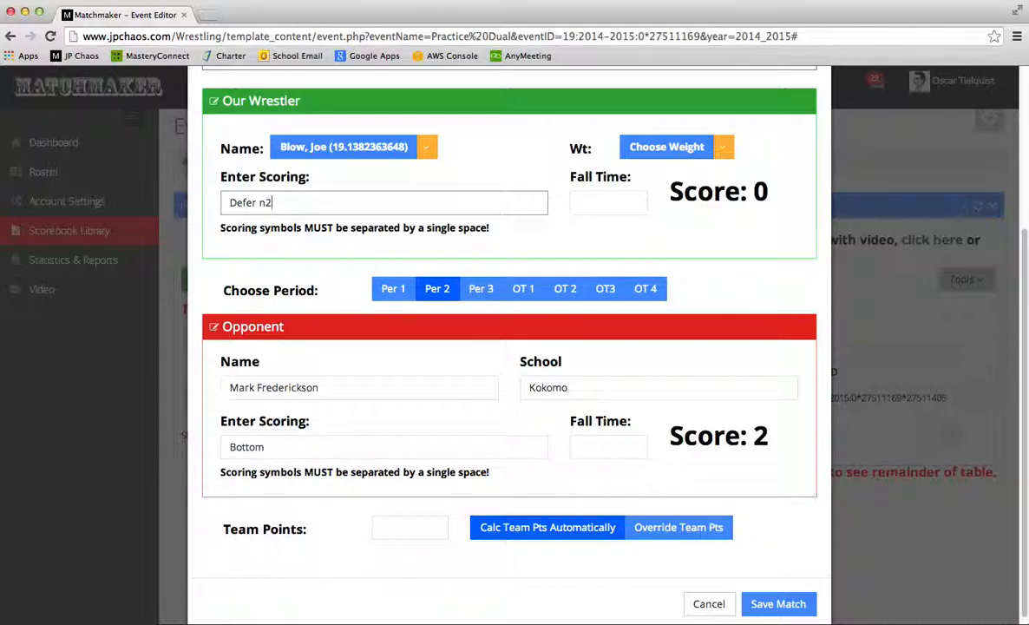
left_click(279, 202)
Give the opponent Bottom r2 Fall with fall time 3:12, then save the match
left_click(269, 446)
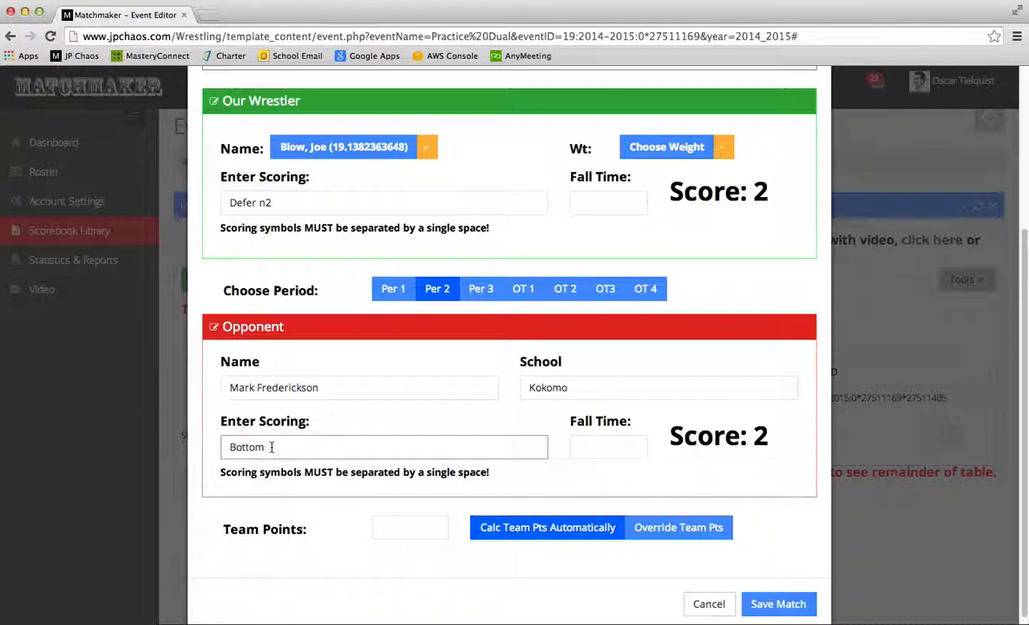
type("r2")
type("Fall")
left_click(620, 448)
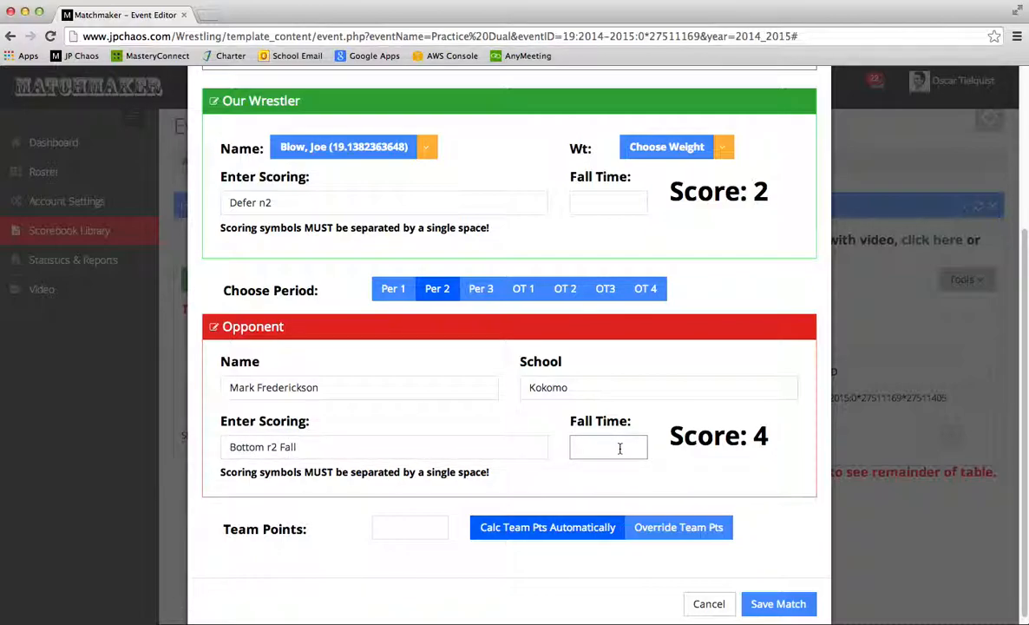
type("3")
type(":112")
left_click(777, 605)
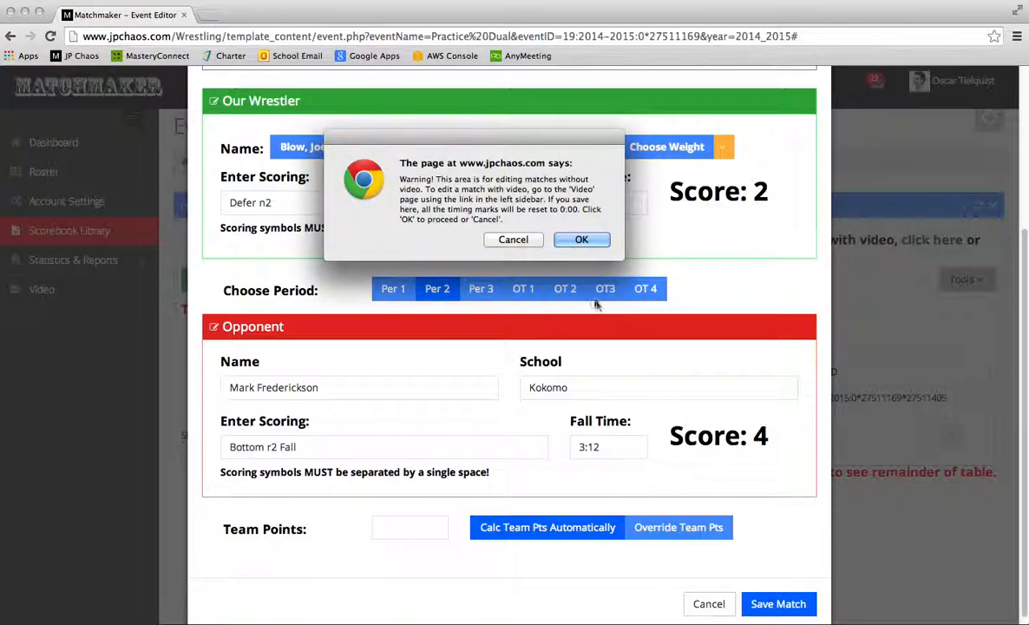
Confirm saving the match without video, then expand Statistics & Reports in the sidebar
left_click(581, 239)
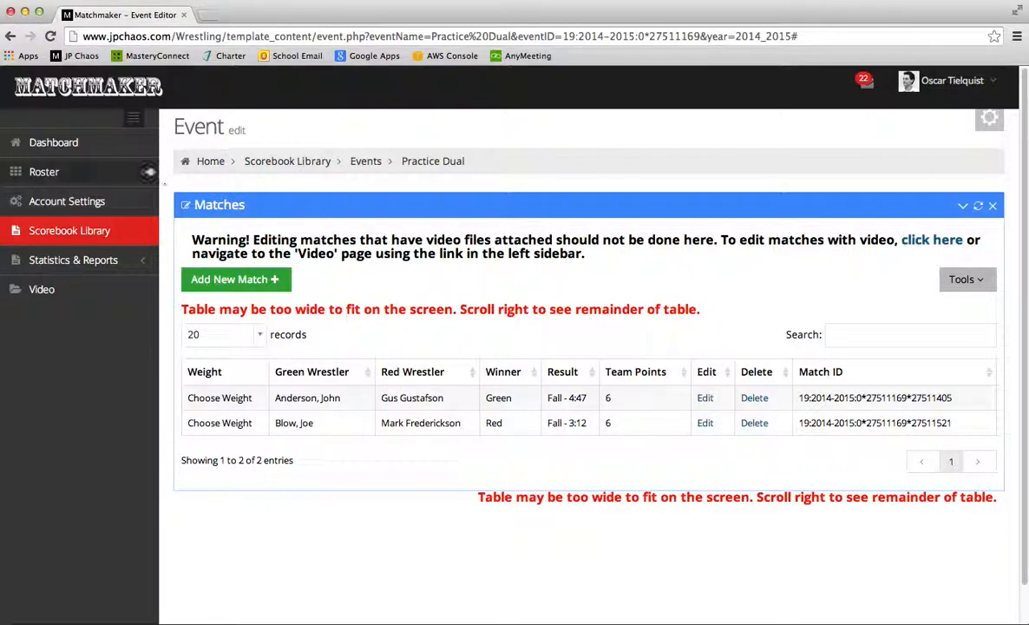
left_click(84, 262)
scroll(85, 260, "down", 1)
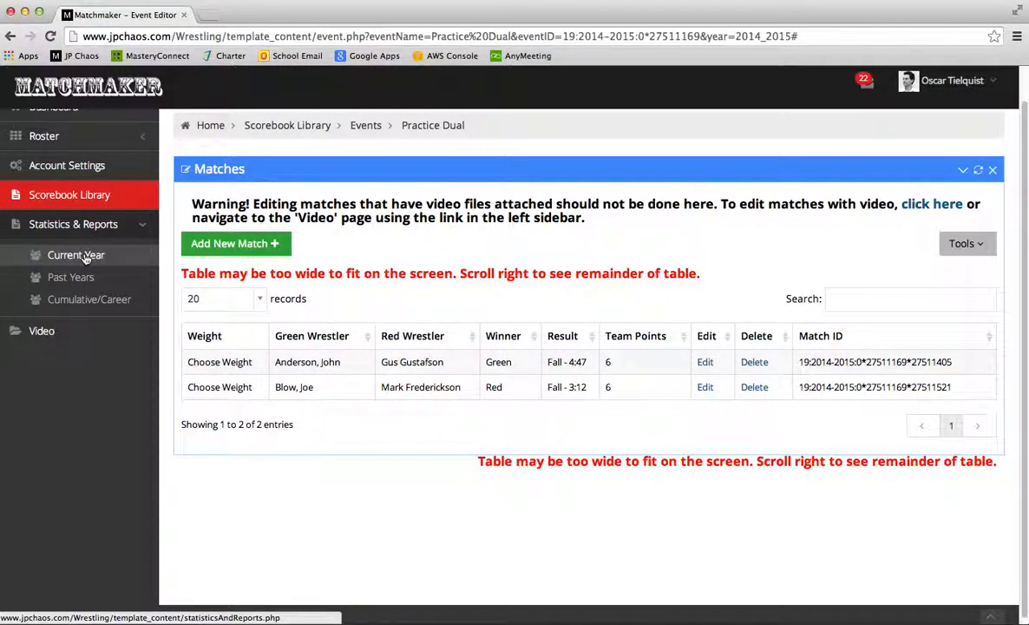
Open Current Year statistics with A-Squad as the scorebook level
left_click(85, 258)
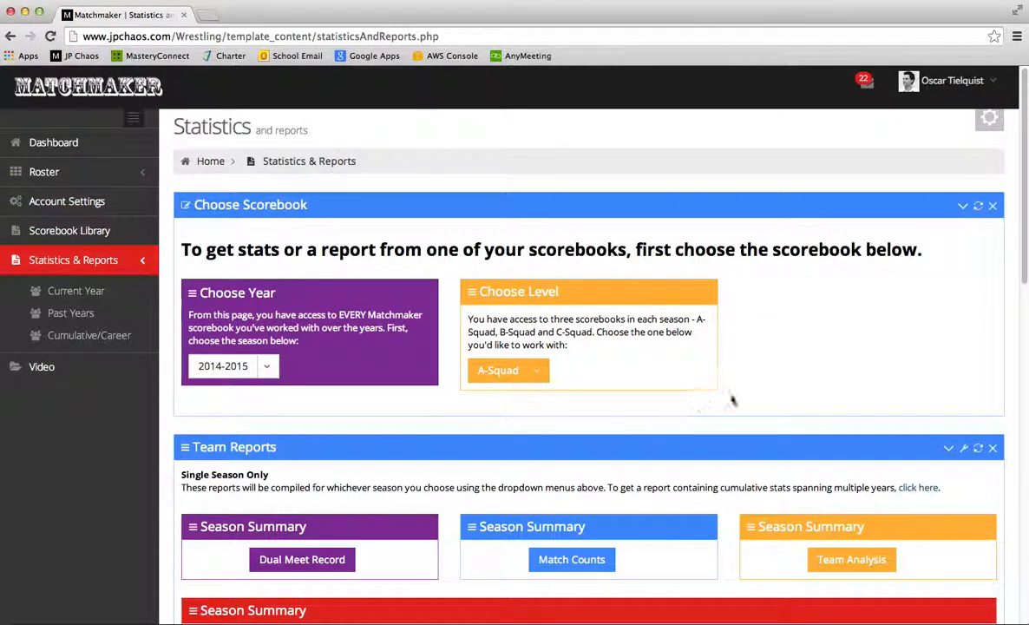
scroll(751, 384, "down", 1)
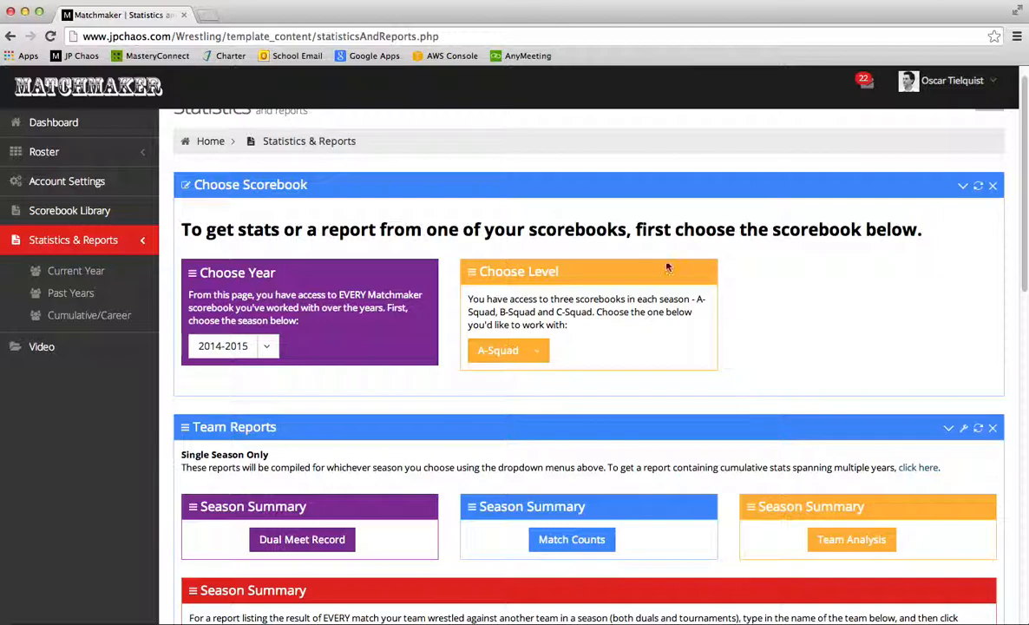
left_click(539, 351)
left_click(631, 346)
Pick 2014-11-15: Practice Dual as the dual-meet event and generate the Dual Meet Summary
scroll(758, 326, "down", 3)
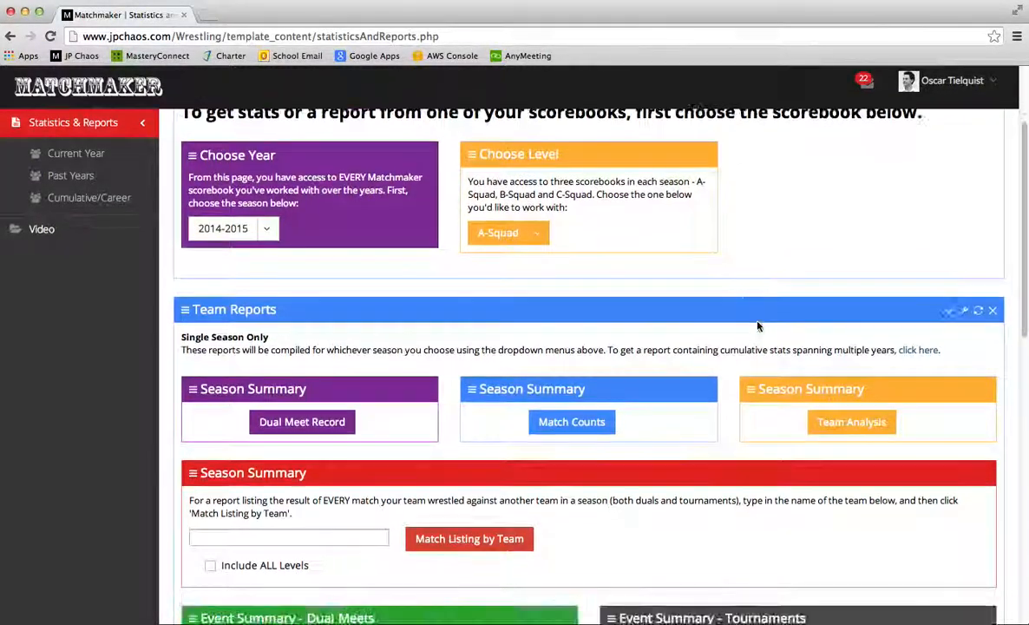
scroll(729, 312, "down", 2)
scroll(659, 295, "down", 4)
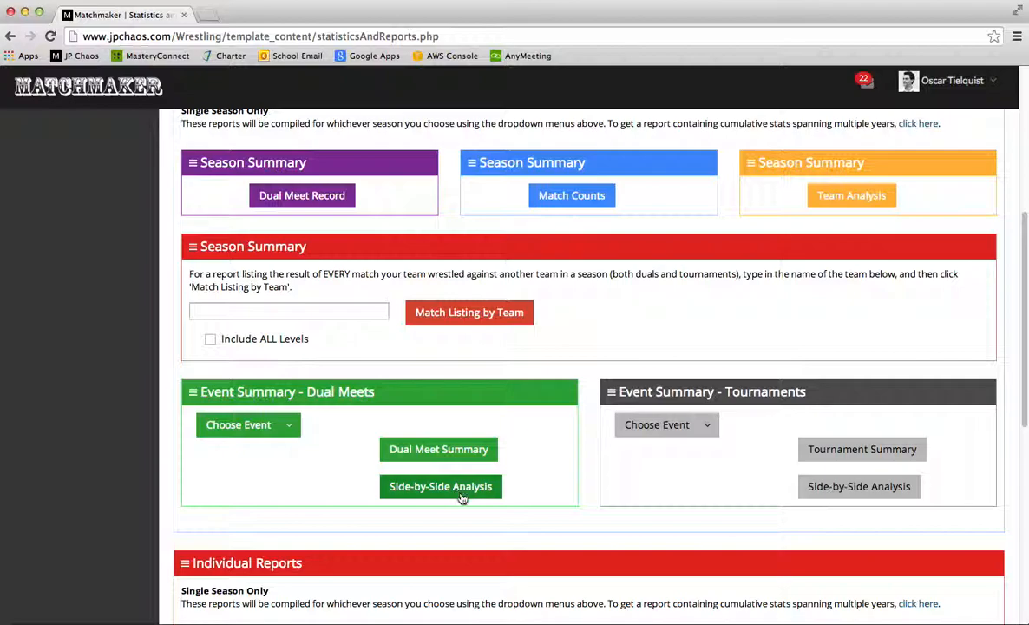
scroll(461, 486, "up", 5)
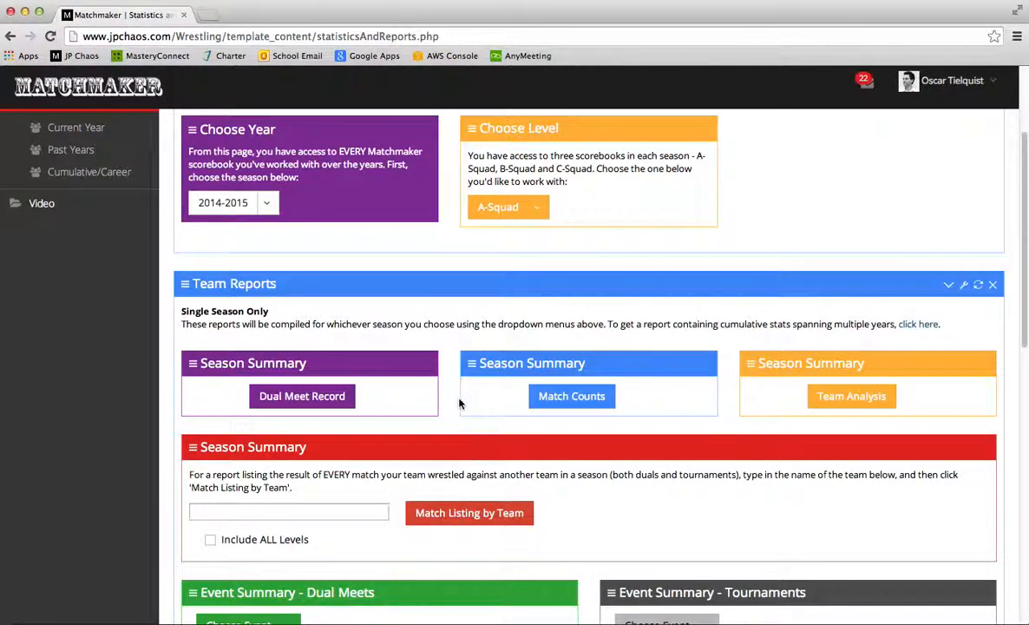
scroll(469, 399, "down", 4)
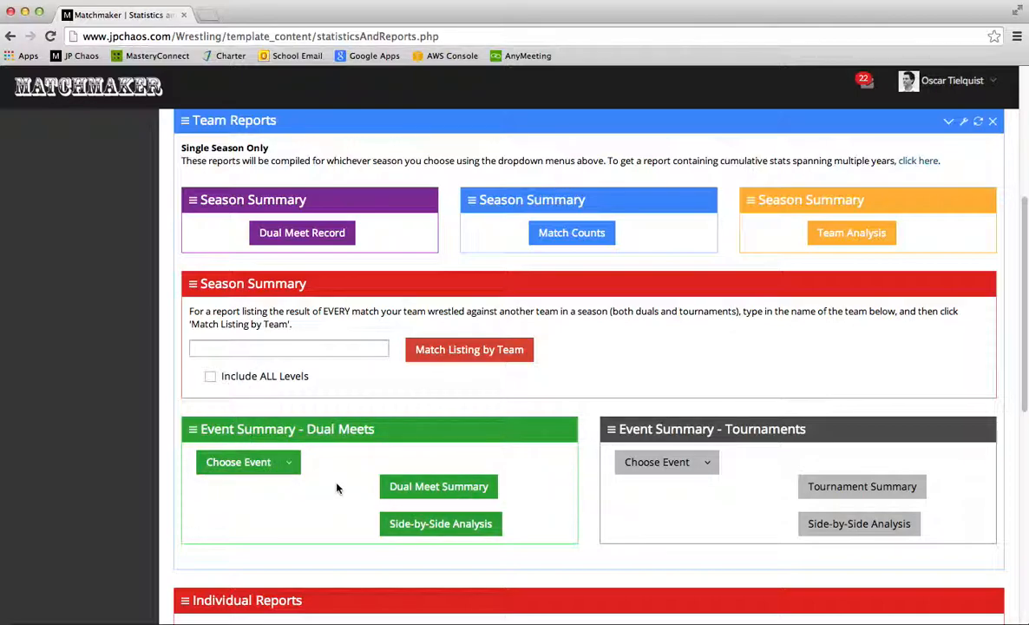
left_click(291, 464)
scroll(296, 524, "down", 10)
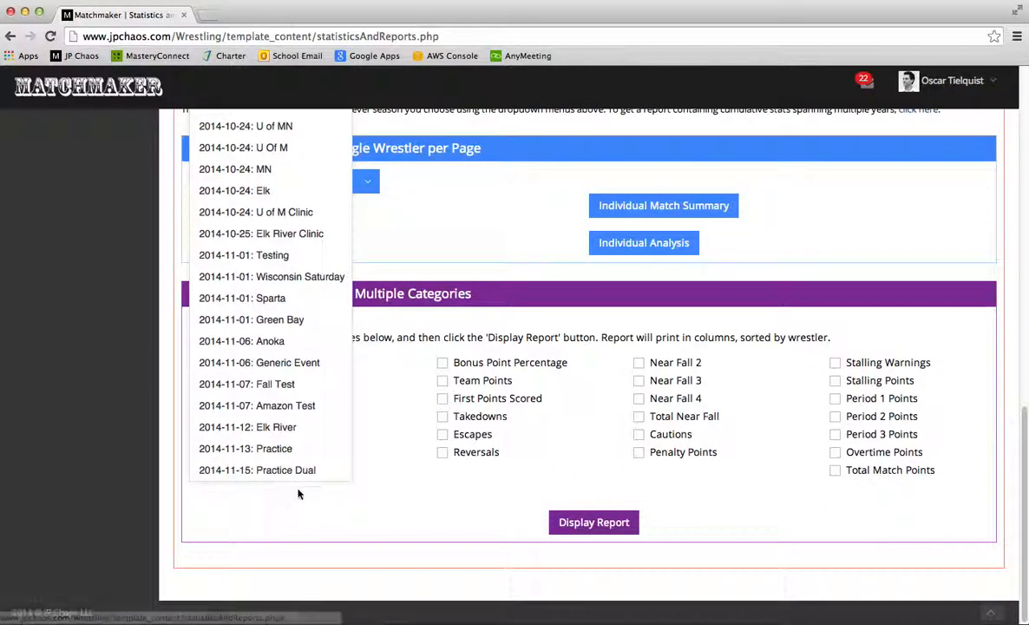
left_click(292, 470)
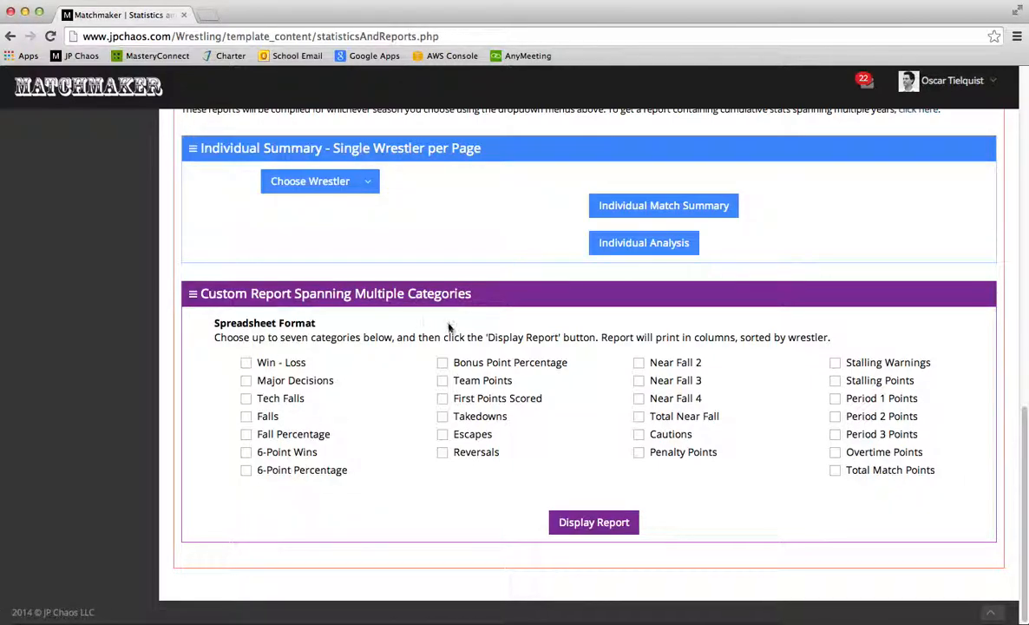
scroll(422, 261, "up", 3)
scroll(420, 256, "up", 2)
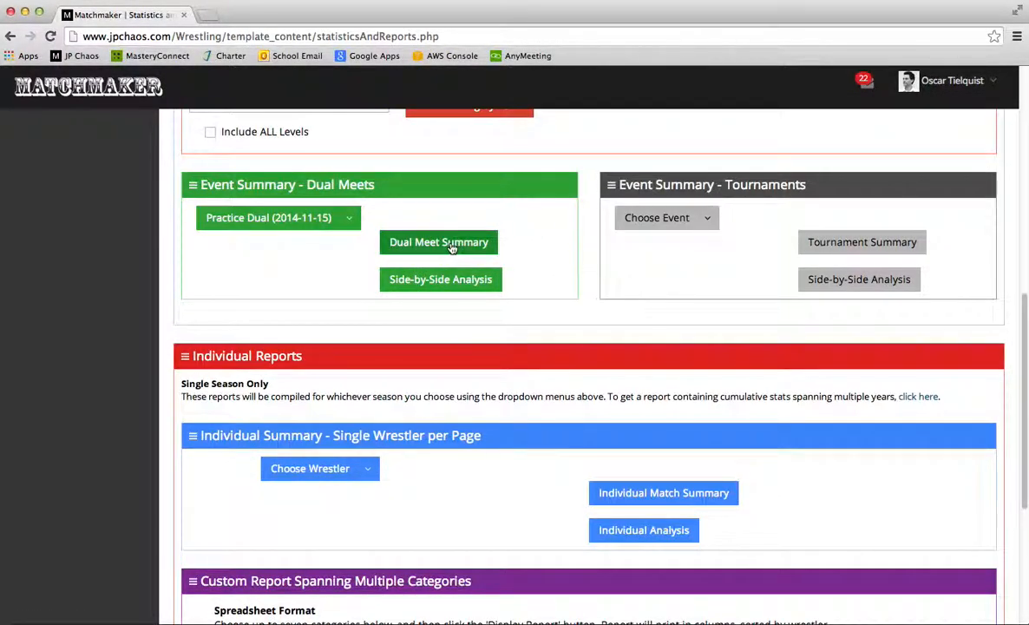
left_click(450, 243)
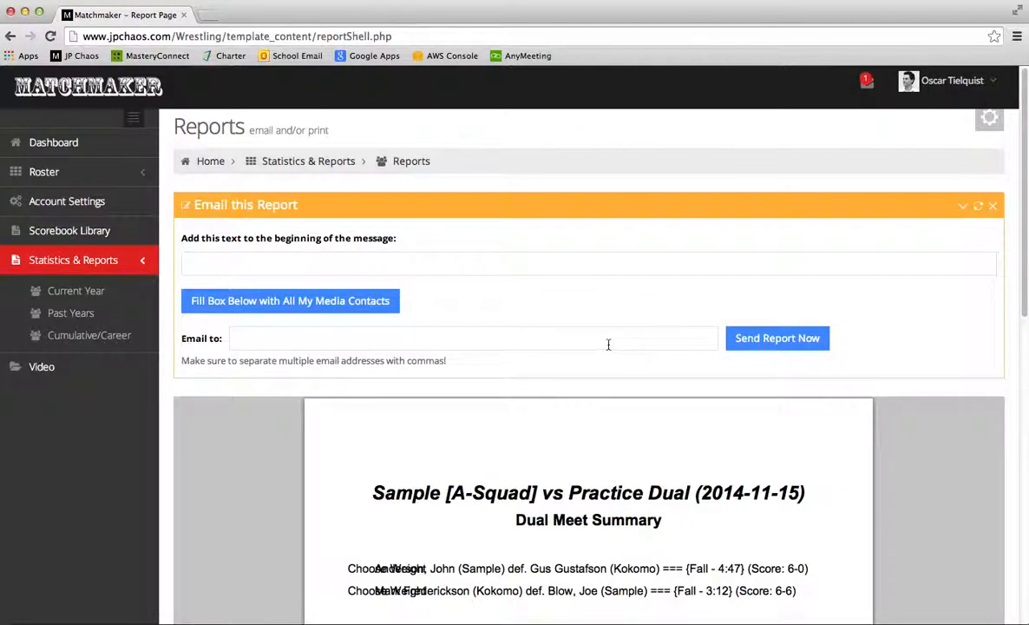
Scroll through the Dual Meet Summary to review both matches and the 6 - 6 final score
scroll(855, 448, "down", 5)
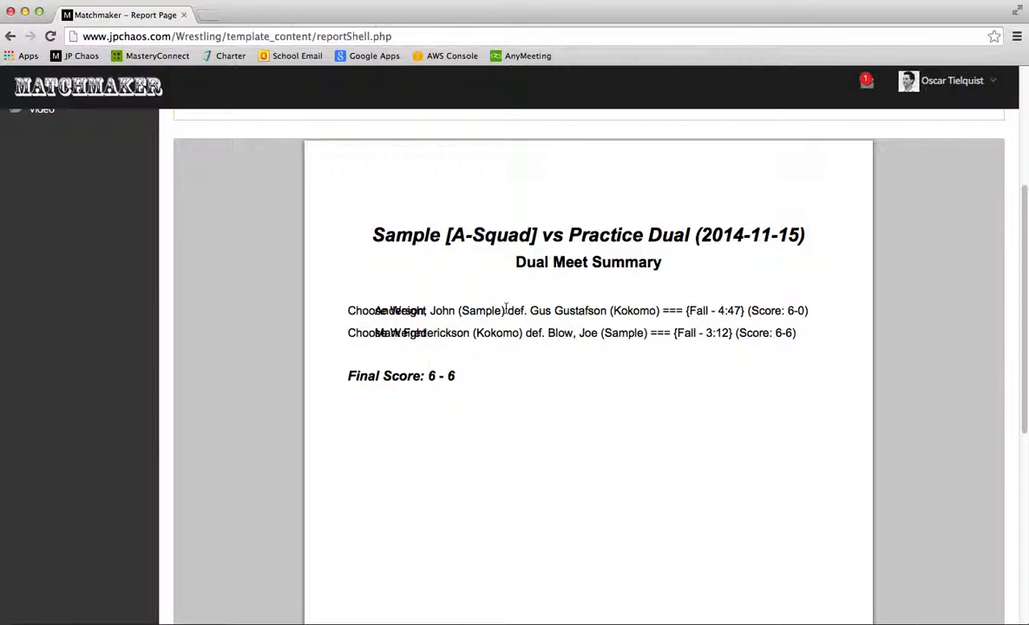
scroll(504, 359, "up", 3)
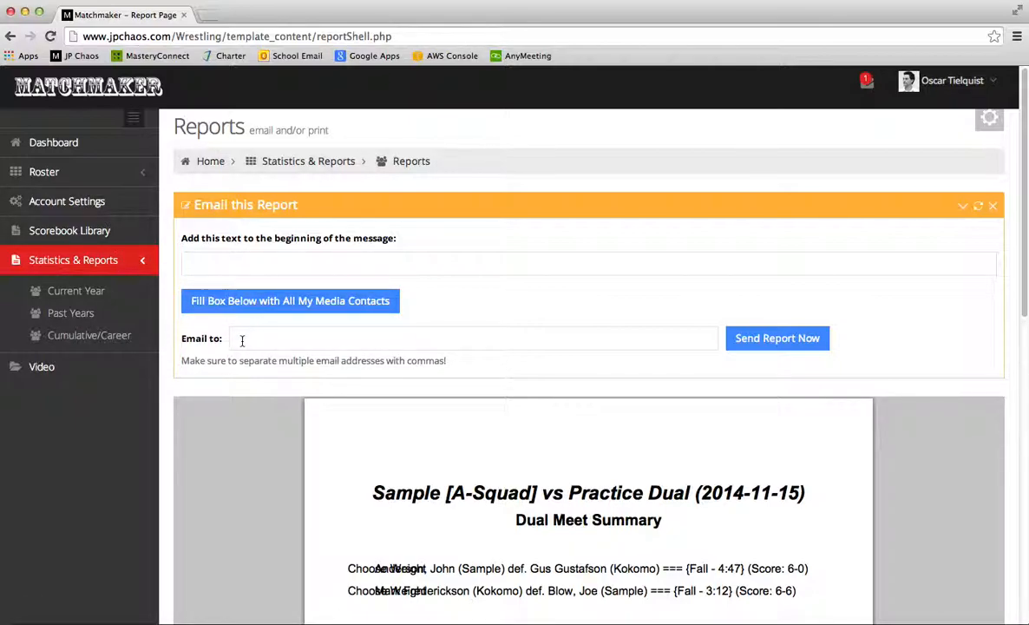
Fill the Email to box with all media contacts, leaving the single media contact's address
left_click(299, 301)
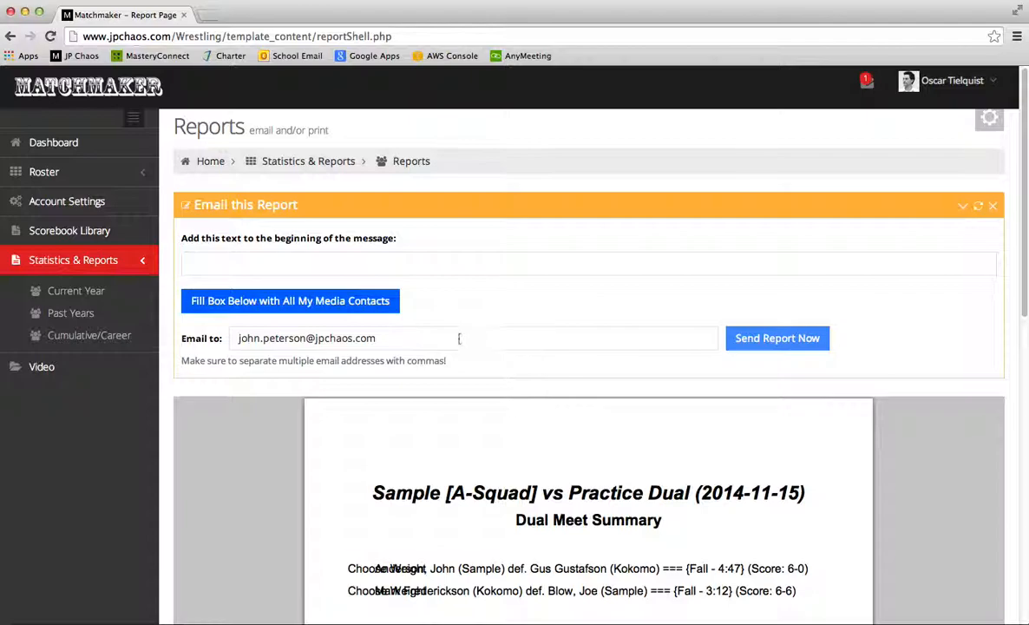
triple_click(386, 338)
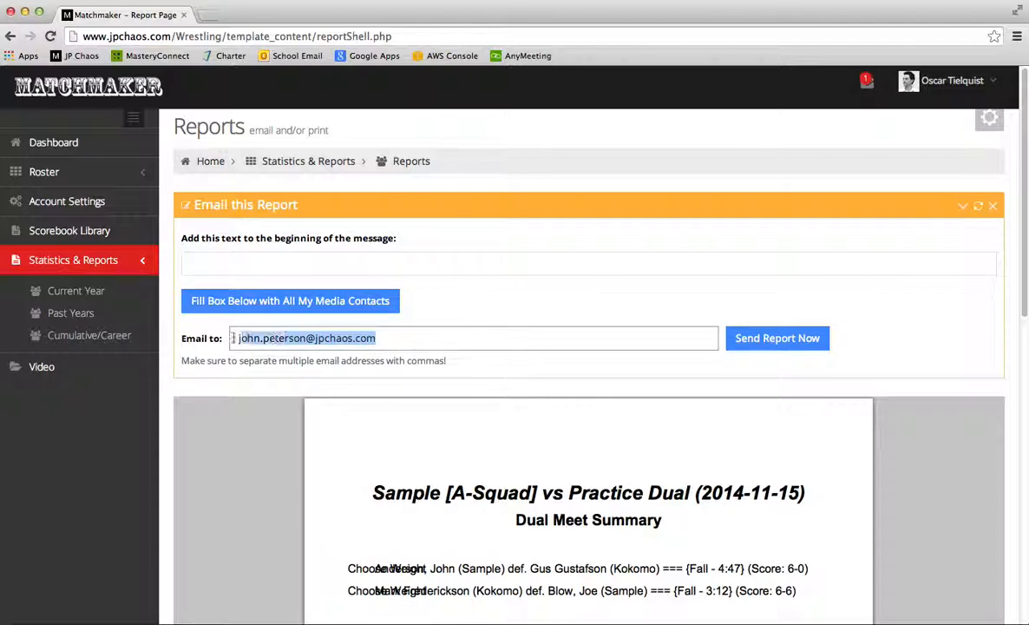
left_click(391, 341)
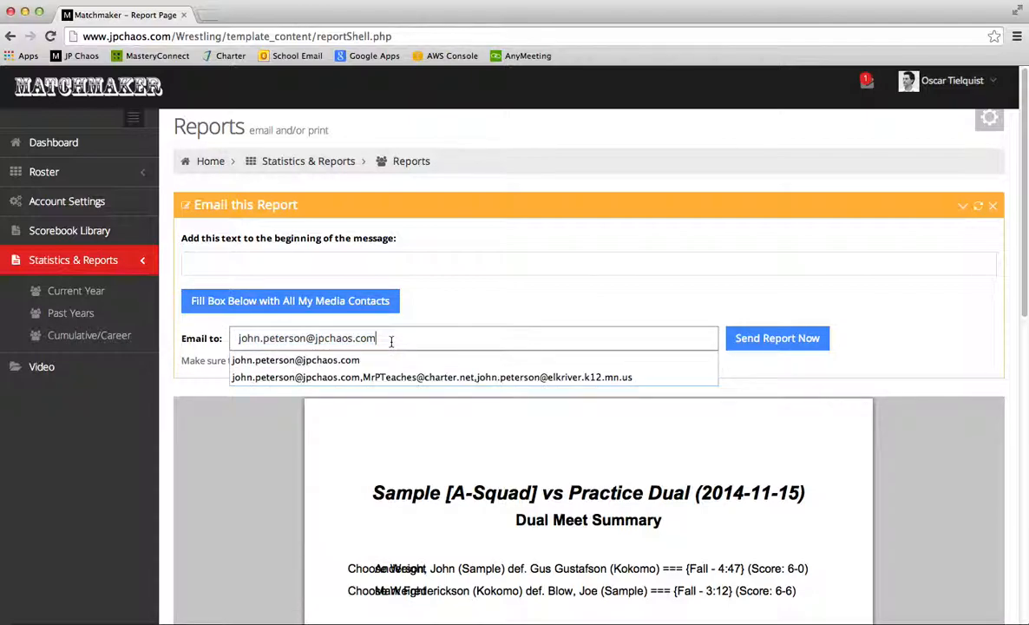
left_click(458, 310)
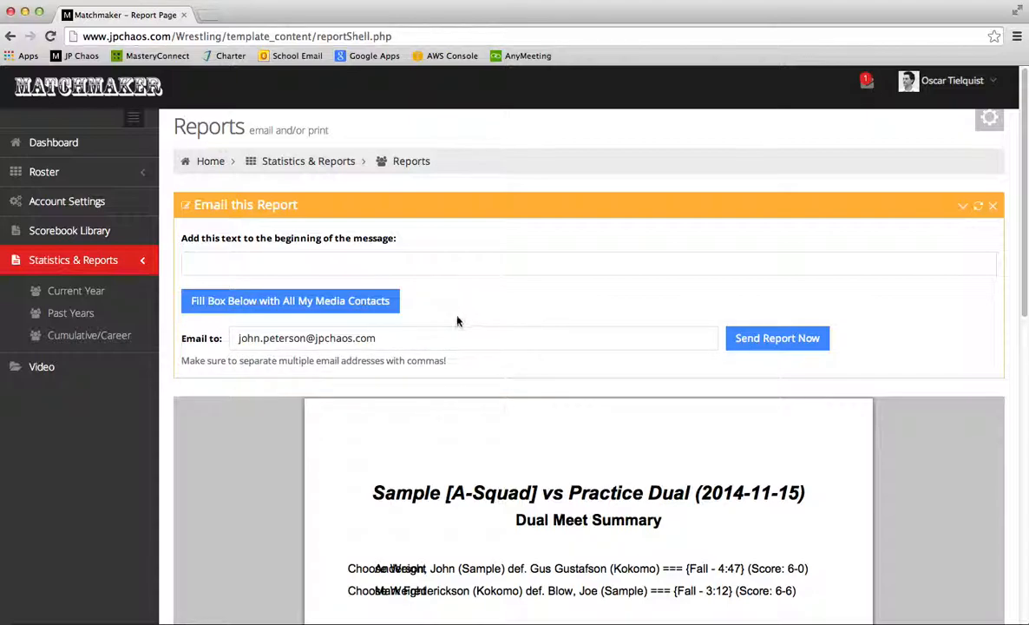